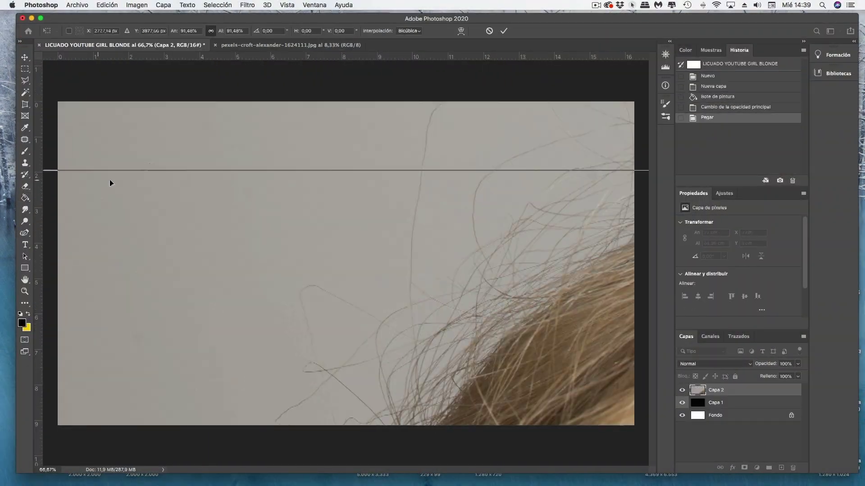
- Scale the pasted portrait to fit the canvas and fill the background light grey
mouse_move(109, 183)
mouse_down()
mouse_move(388, 105)
mouse_move(232, 150)
mouse_up()
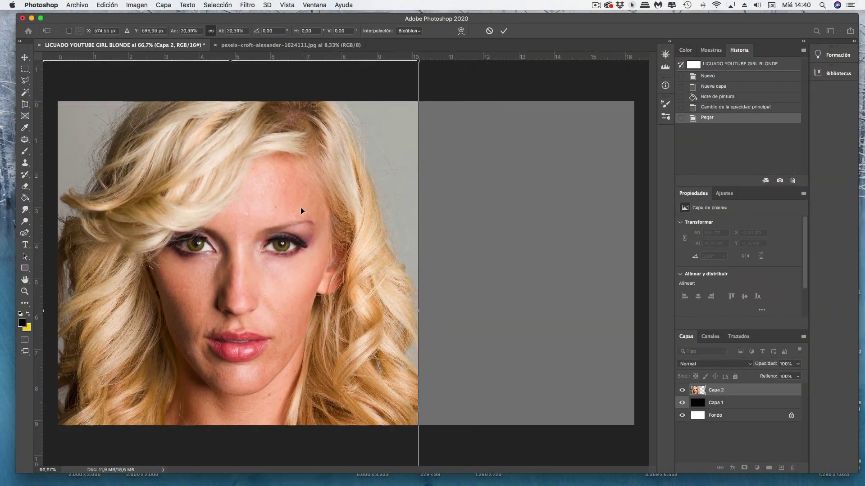
click(578, 348)
click(682, 402)
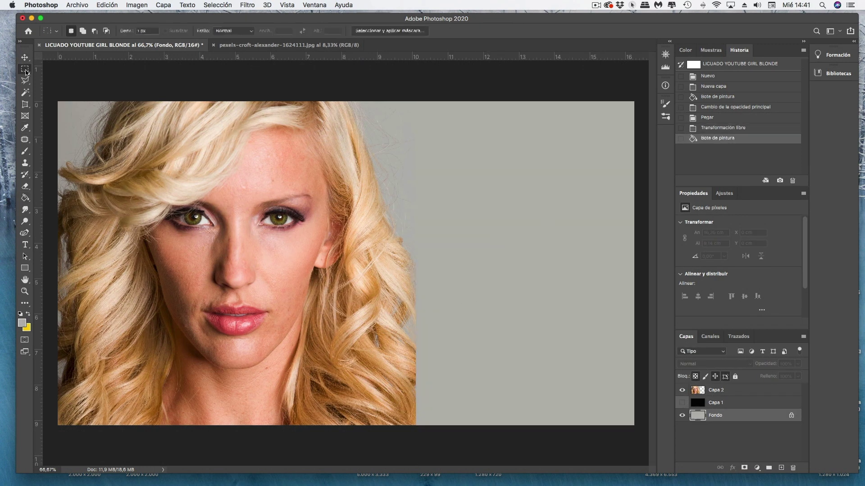
click(716, 390)
- Abandon an empty straight-edge hair selection and duplicate the portrait layer
key(l)
click(397, 376)
double_click(401, 436)
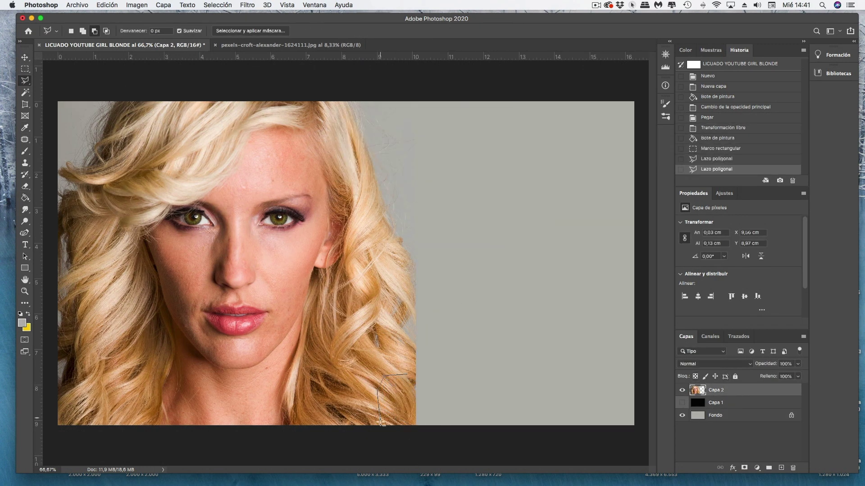
click(500, 169)
click(682, 390)
key(ctrl+j)
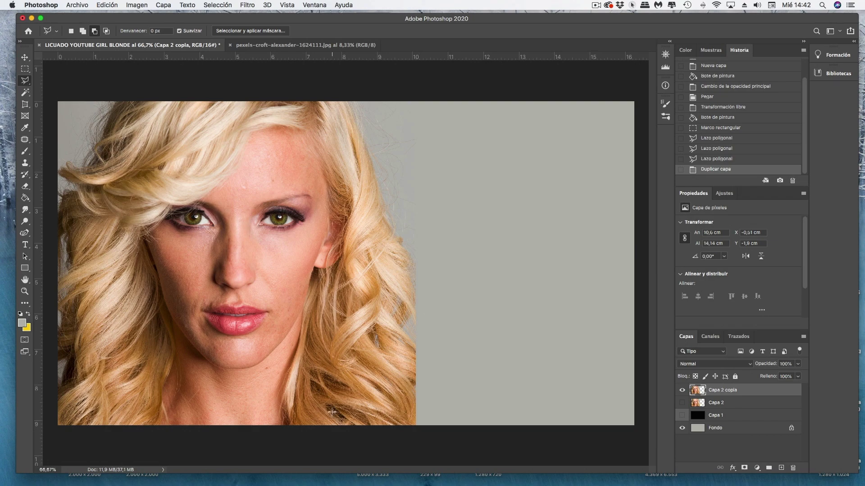
- Copy a hair patch, paste it as a new layer and warp it along the curls
double_click(331, 411)
click(106, 5)
click(136, 70)
key(ctrl+v)
click(106, 5)
click(427, 437)
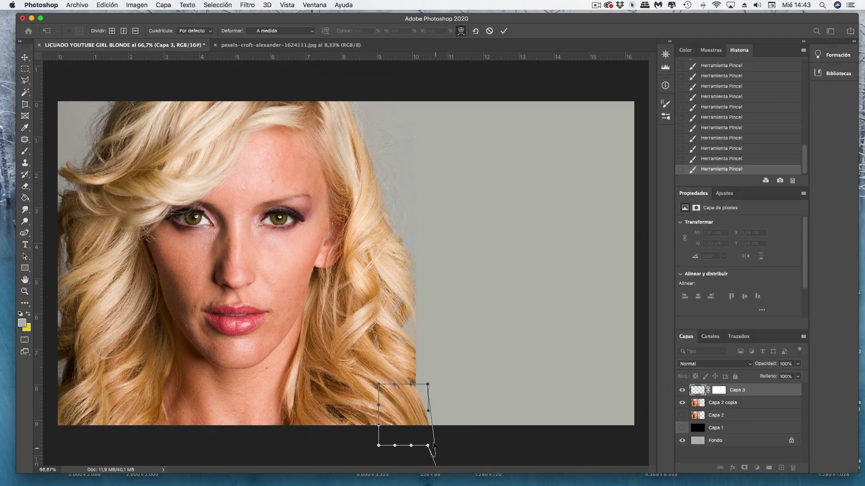
key(Return)
- Paste a second hair piece, merge the patches into the portrait, and duplicate the merged layer
click(107, 5)
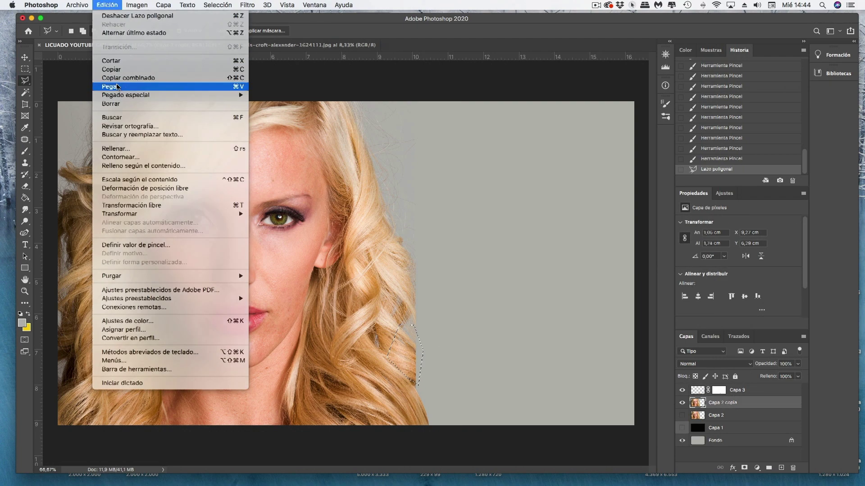
click(135, 70)
key(ctrl+v)
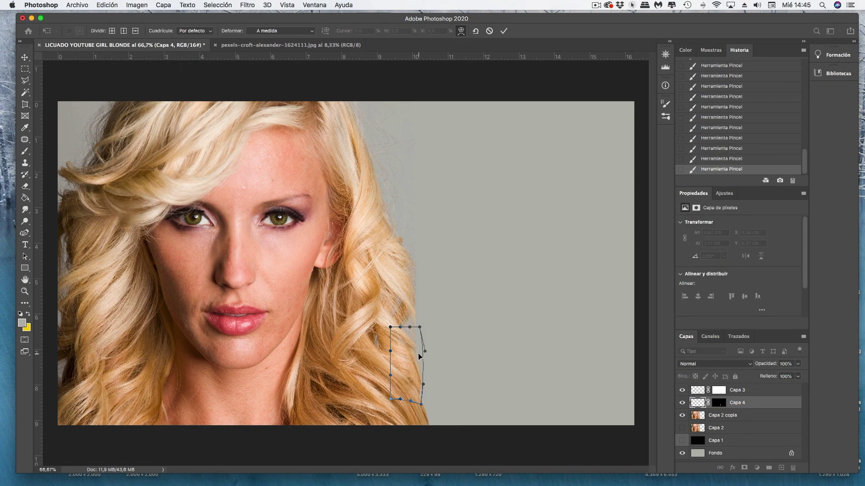
shift+click(747, 390)
key(super+e)
key(super+j)
click(247, 5)
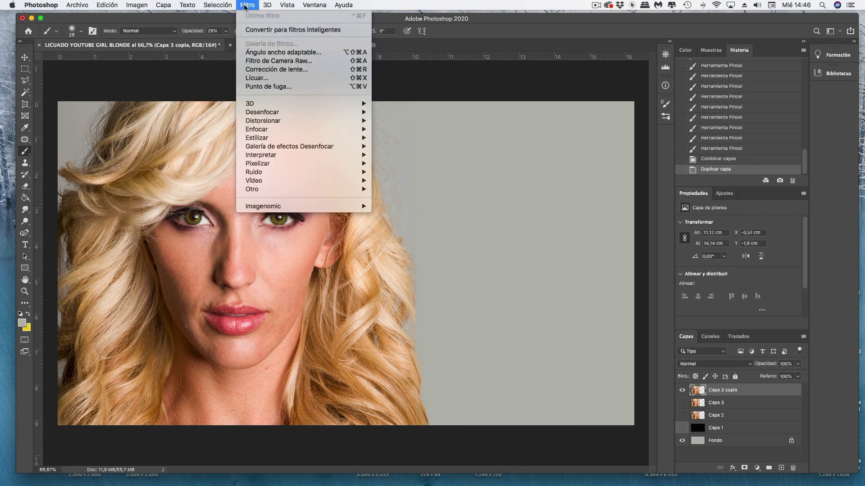
- In Liquify, shrink, widen and tilt the eyes and move them closer together
click(260, 78)
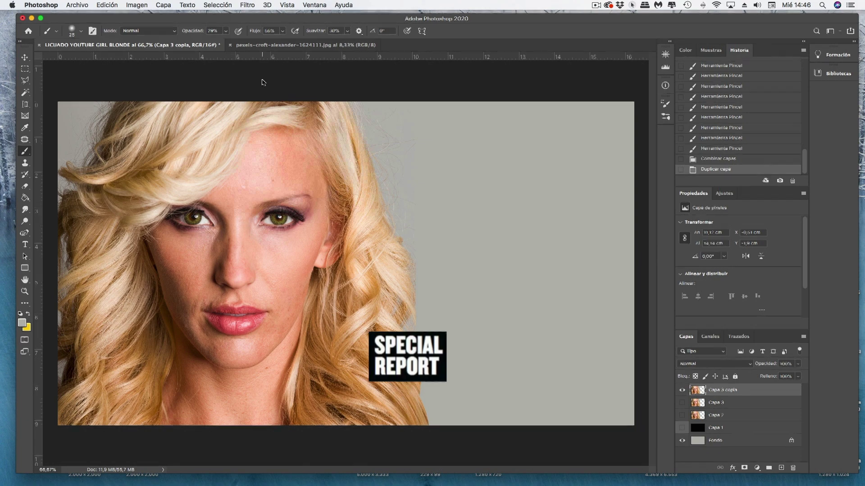
key(super+1)
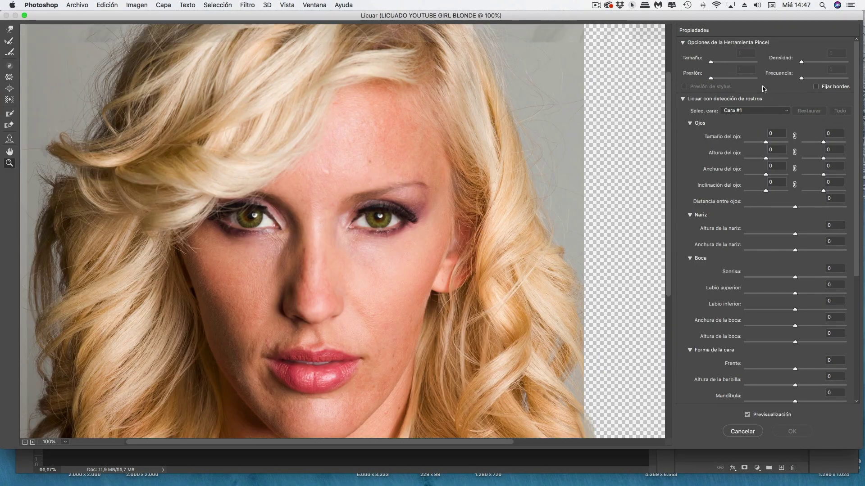
click(766, 142)
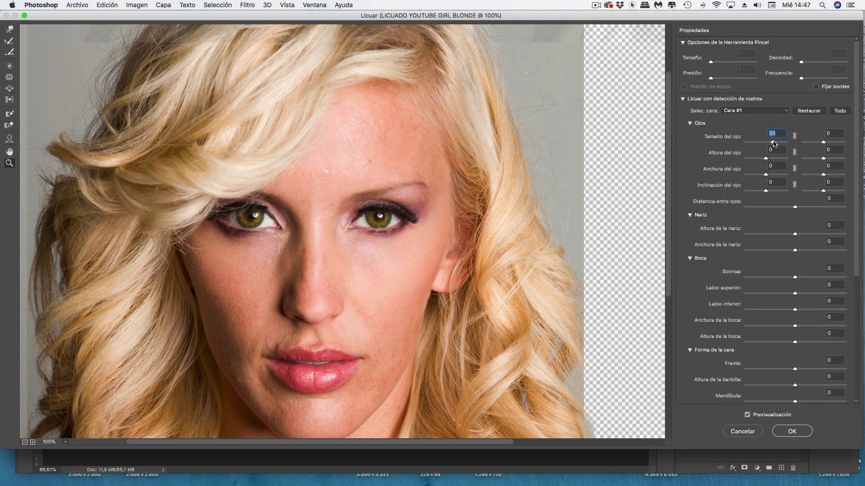
drag(786, 142, 780, 142)
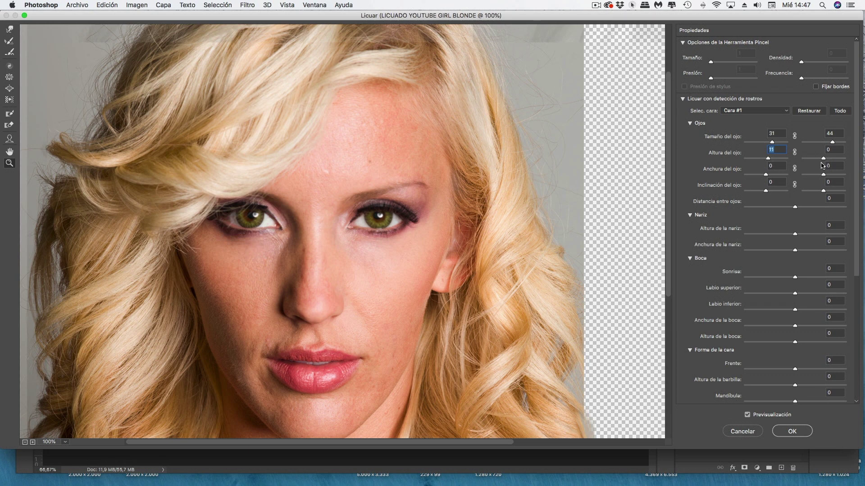
drag(765, 175, 769, 176)
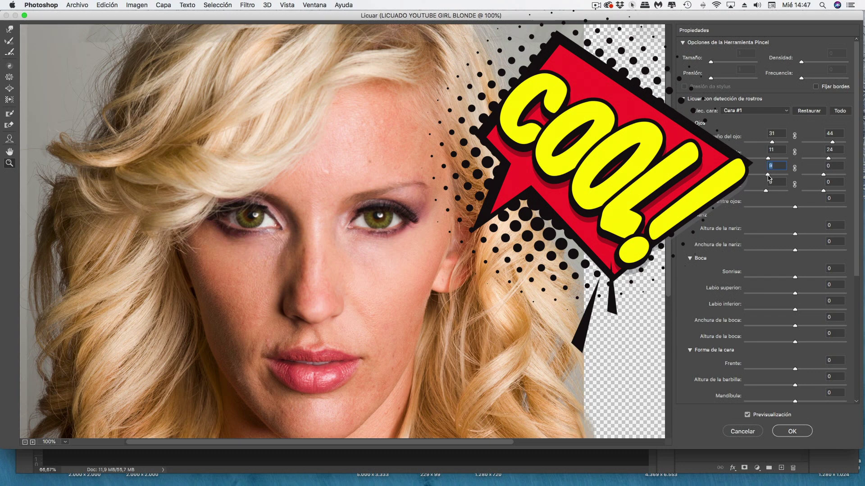
drag(768, 176, 770, 176)
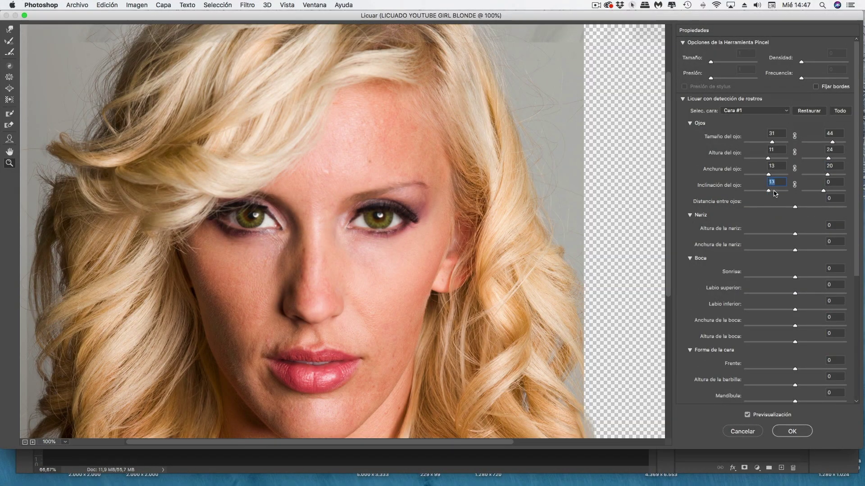
mouse_move(769, 191)
mouse_down()
mouse_move(784, 194)
mouse_move(760, 197)
mouse_up()
drag(831, 176, 839, 159)
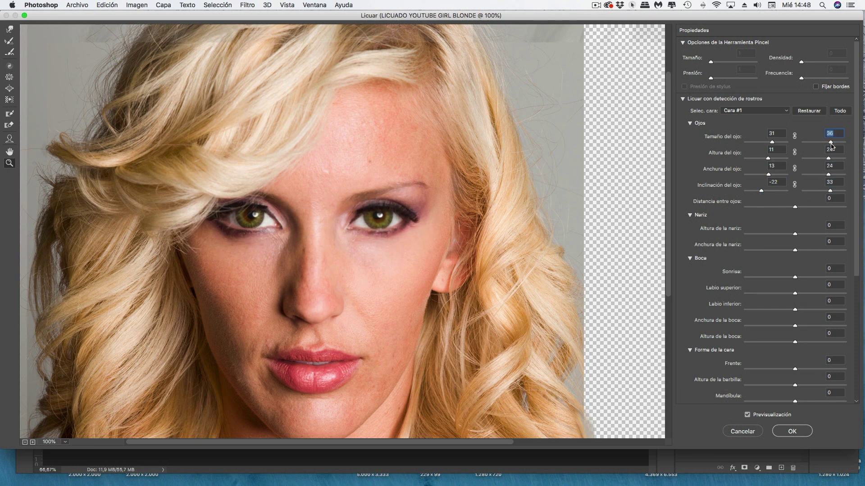
drag(795, 207, 792, 216)
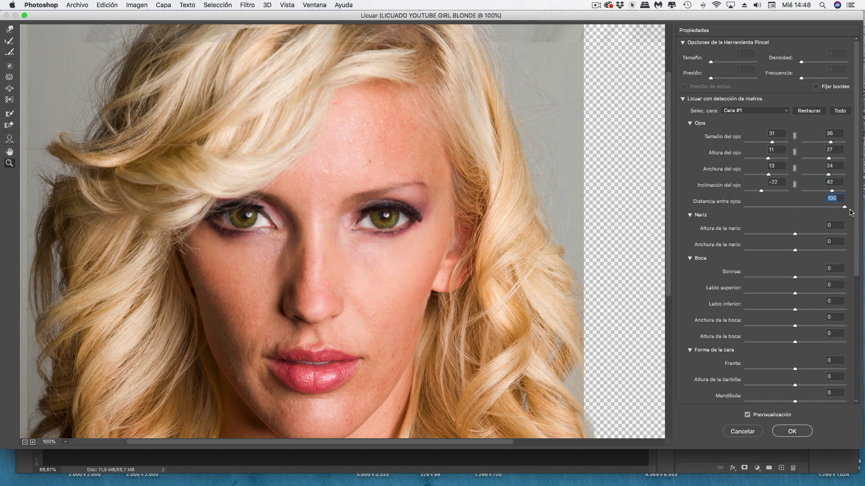
- Shorten the nose, add a slight smile, widen and heighten the mouth, and reshape the jaw
mouse_move(818, 239)
mouse_down()
mouse_move(739, 240)
mouse_move(781, 234)
mouse_move(834, 251)
mouse_up()
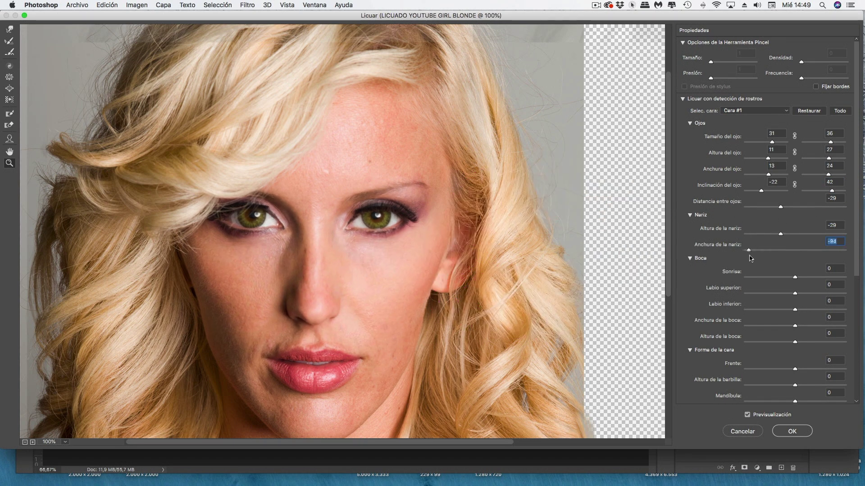
drag(795, 277, 796, 277)
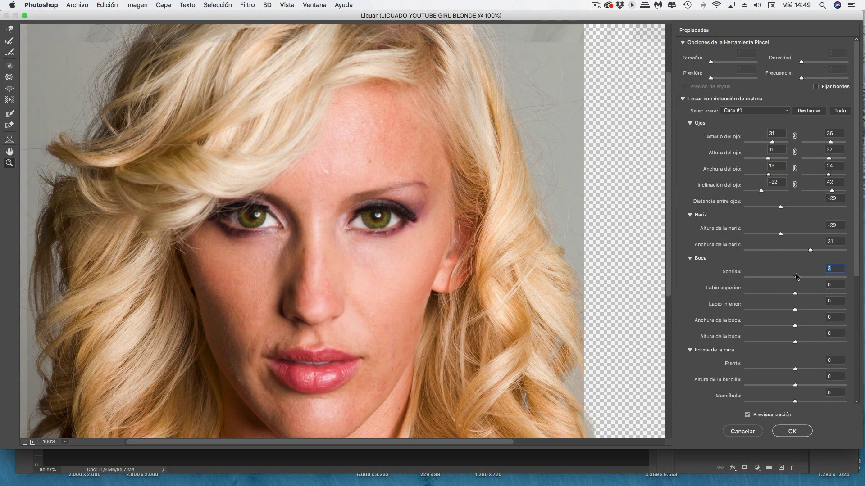
drag(746, 293, 774, 293)
mouse_move(795, 325)
mouse_down()
mouse_move(862, 342)
mouse_move(803, 342)
mouse_move(787, 369)
mouse_move(861, 385)
mouse_move(812, 384)
mouse_up()
scroll(796, 399, down, 5)
mouse_move(795, 250)
mouse_down()
mouse_move(849, 266)
mouse_move(745, 266)
mouse_move(792, 266)
mouse_move(837, 250)
mouse_up()
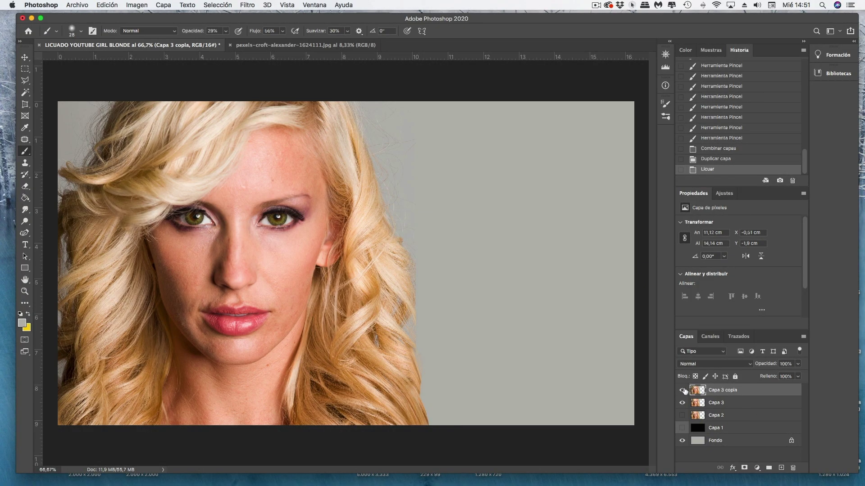
- Toggle Capa 3 copia twice to compare with the original, then select the Patch and Zoom tools
click(683, 390)
click(683, 390)
click(683, 390)
click(683, 391)
click(25, 140)
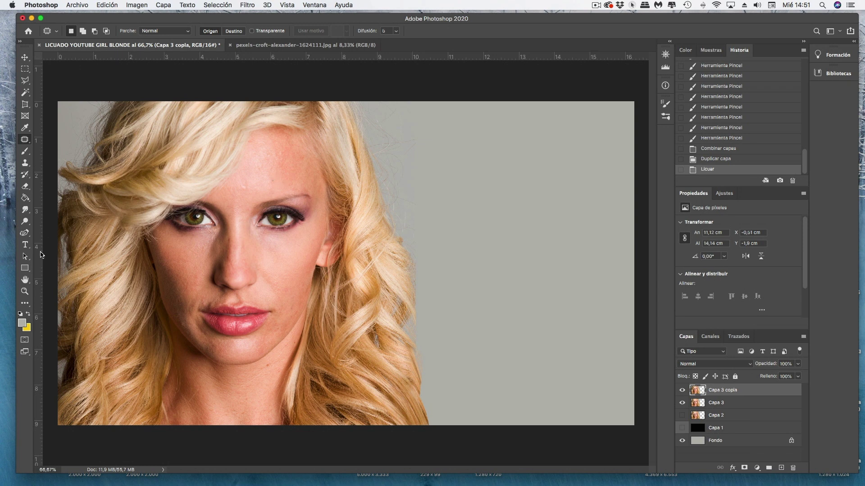
click(25, 291)
- Zoom in on the forehead and patch two forehead blemishes with nearby skin
drag(273, 188, 314, 180)
click(24, 140)
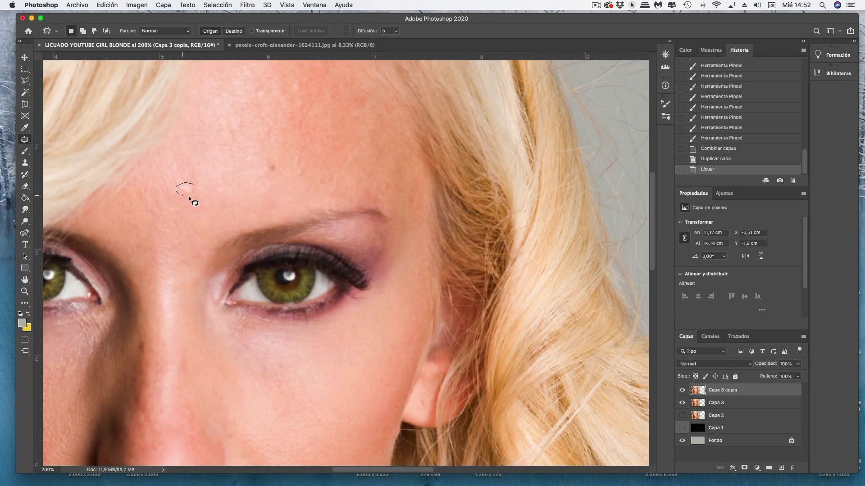
mouse_move(195, 185)
mouse_down()
mouse_move(191, 193)
mouse_move(220, 194)
mouse_up()
key(ctrl+d)
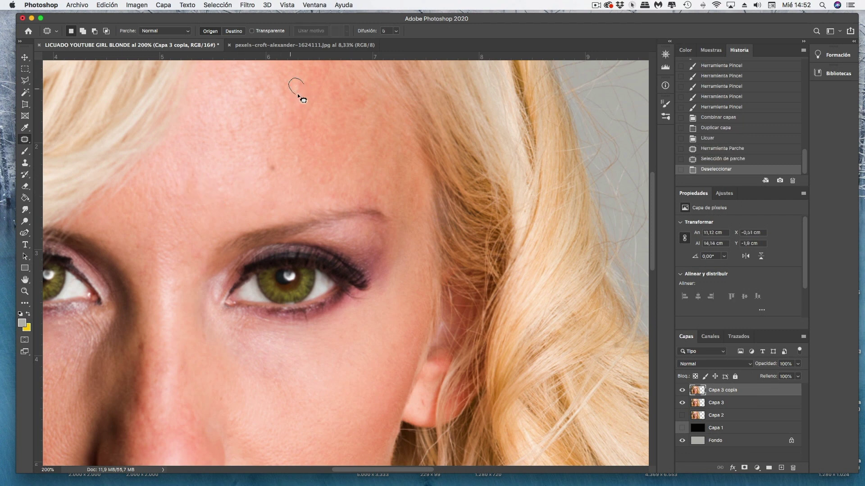
mouse_move(308, 89)
mouse_down()
mouse_move(299, 86)
mouse_move(311, 89)
mouse_up()
key(ctrl+d)
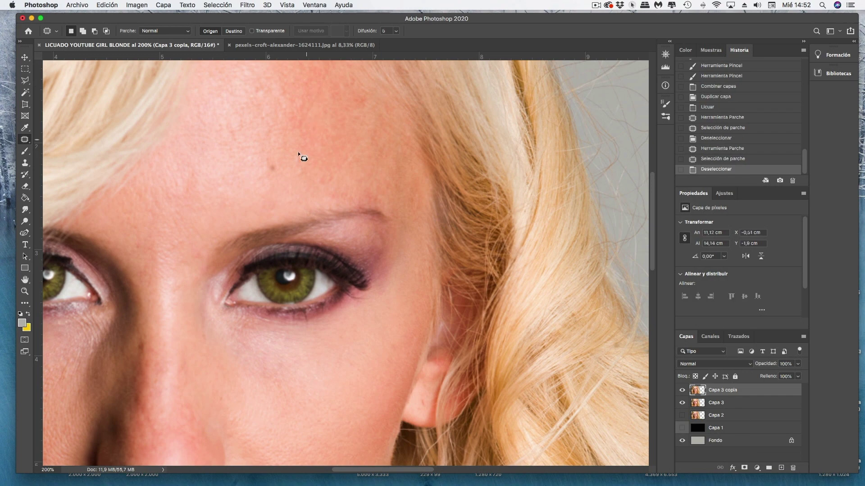
- Patch a blemish on the nose with clean skin
drag(295, 160, 297, 158)
drag(297, 159, 367, 197)
scroll(236, 168, up, 3)
scroll(182, 324, down, 5)
mouse_move(182, 324)
mouse_down()
mouse_move(149, 317)
mouse_move(162, 322)
mouse_up()
key(ctrl+d)
scroll(332, 348, down, 3)
drag(296, 318, 297, 321)
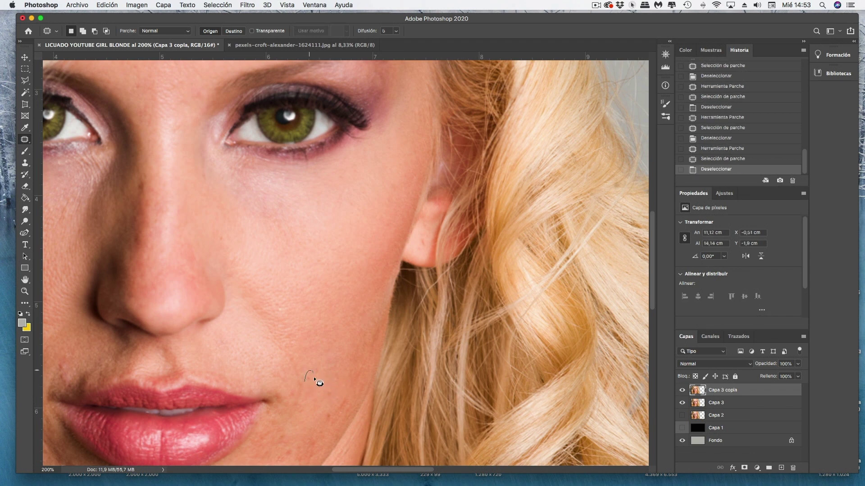
- Patch two spots on the cheek with clean surrounding skin
drag(280, 376, 283, 383)
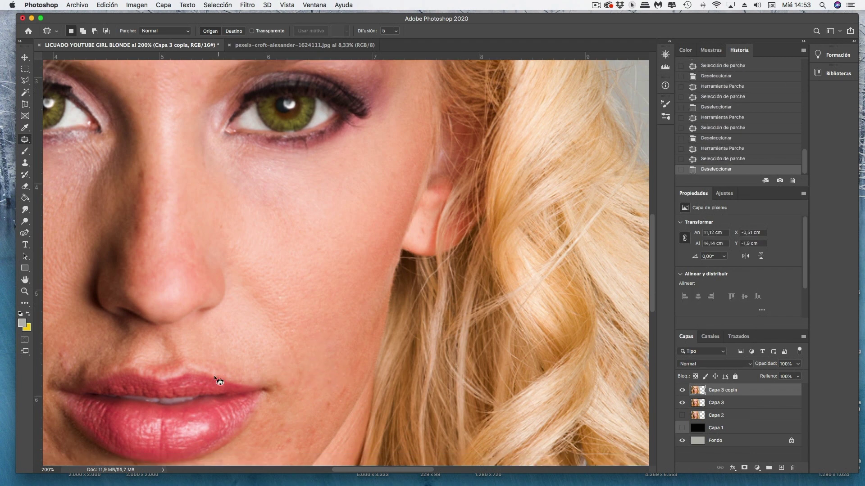
scroll(292, 397, down, 5)
drag(314, 321, 359, 323)
key(ctrl+d)
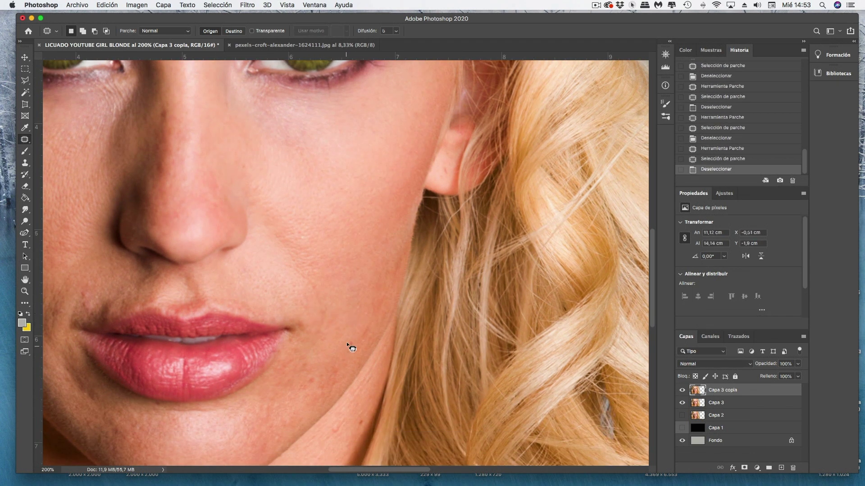
mouse_move(346, 358)
mouse_down()
mouse_move(342, 376)
mouse_move(345, 367)
mouse_up()
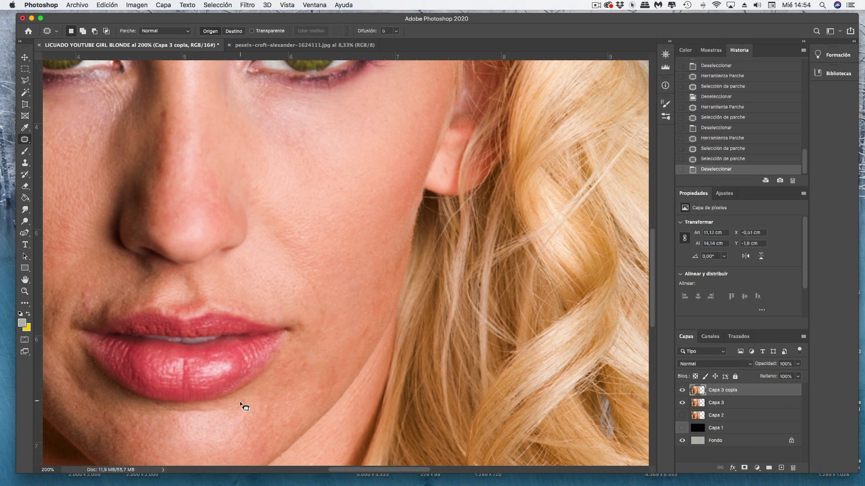
scroll(204, 320, left, 3)
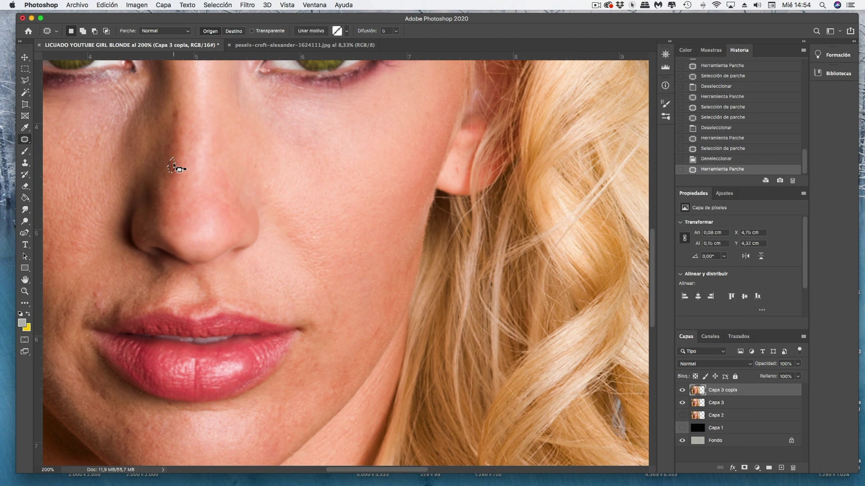
drag(174, 168, 182, 170)
key(ctrl+d)
- Patch a skin spot beside the nose and move to the lower face
scroll(135, 290, left, 3)
mouse_move(105, 297)
mouse_down()
mouse_move(118, 302)
mouse_move(107, 297)
mouse_up()
key(ctrl+d)
scroll(128, 327, left, 3)
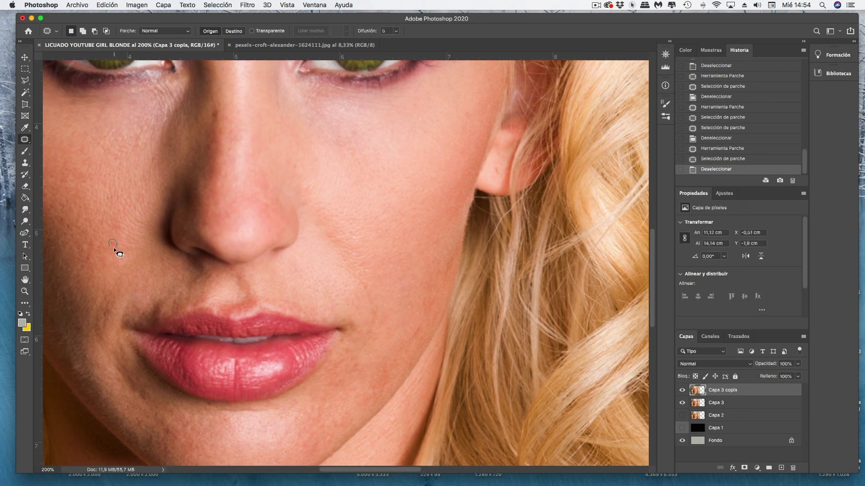
scroll(115, 276, up, 2)
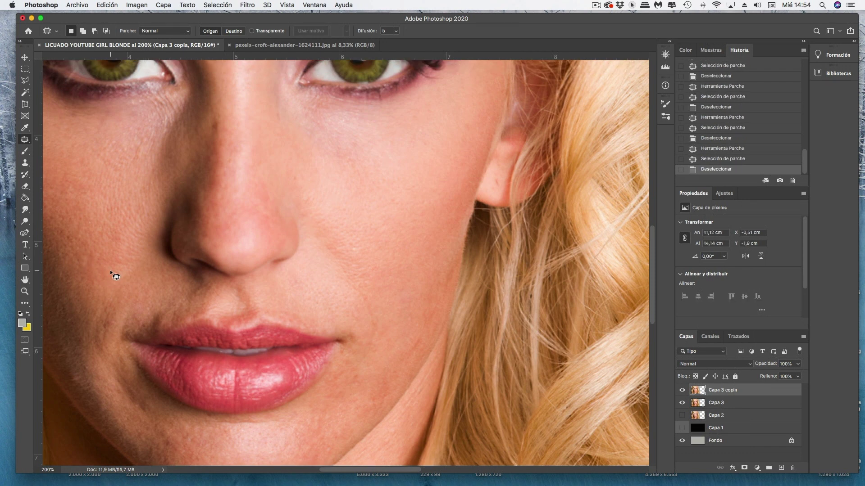
scroll(115, 276, up, 5)
scroll(119, 263, up, 4)
scroll(277, 199, left, 5)
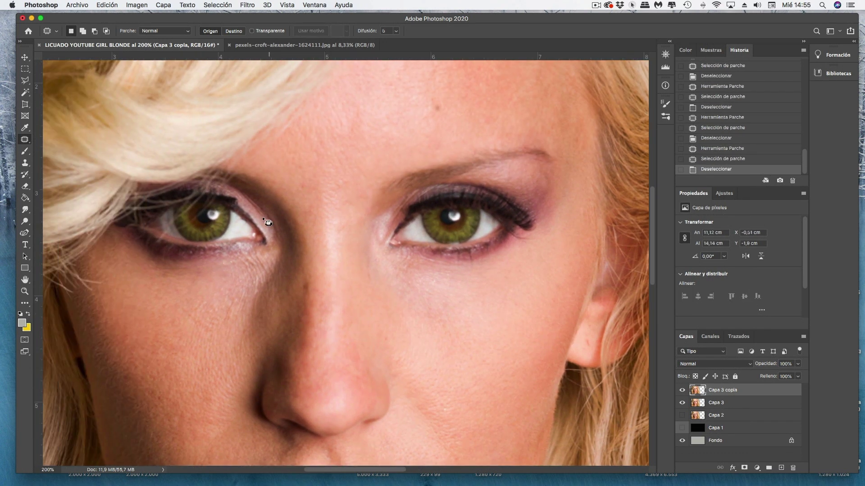
scroll(272, 193, down, 4)
scroll(241, 256, down, 2)
- Patch small blemishes on the cheek and chin
drag(524, 223, 523, 225)
scroll(494, 301, down, 1)
drag(444, 311, 439, 323)
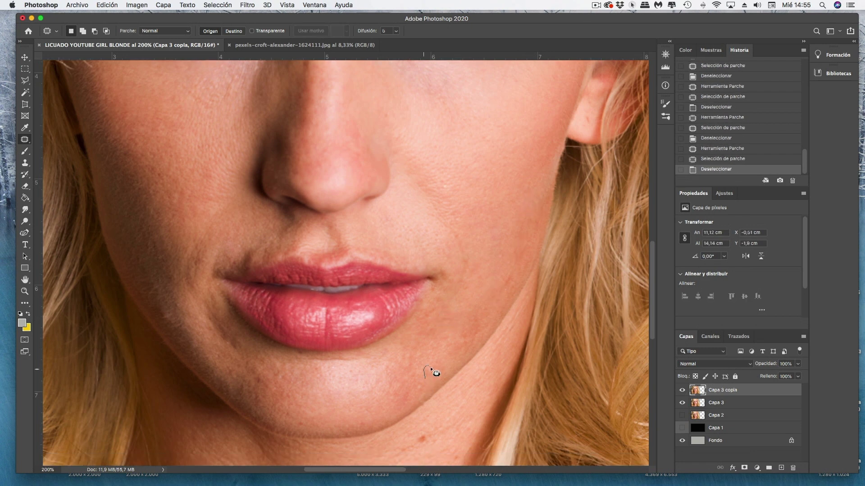
drag(411, 406, 405, 395)
key(ctrl+d)
- Zoom out to view the whole face, then zoom in on the neck to keep patching
scroll(189, 323, left, 2)
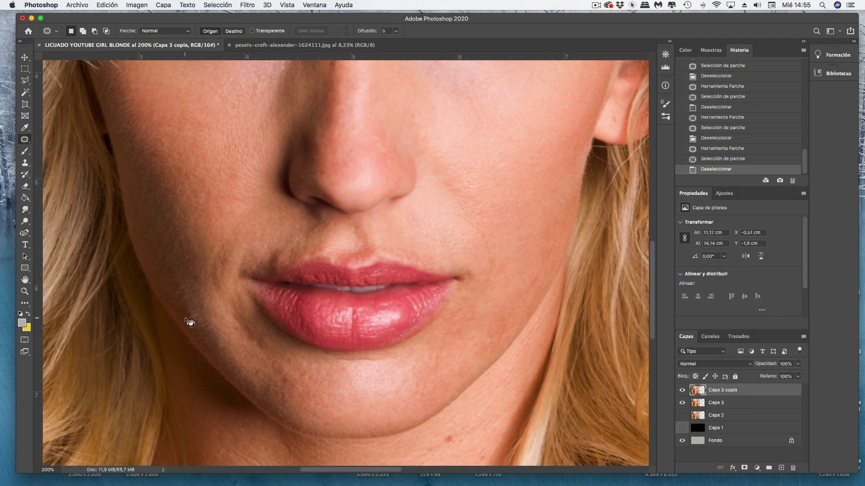
scroll(253, 347, up, 3)
scroll(252, 347, up, 3)
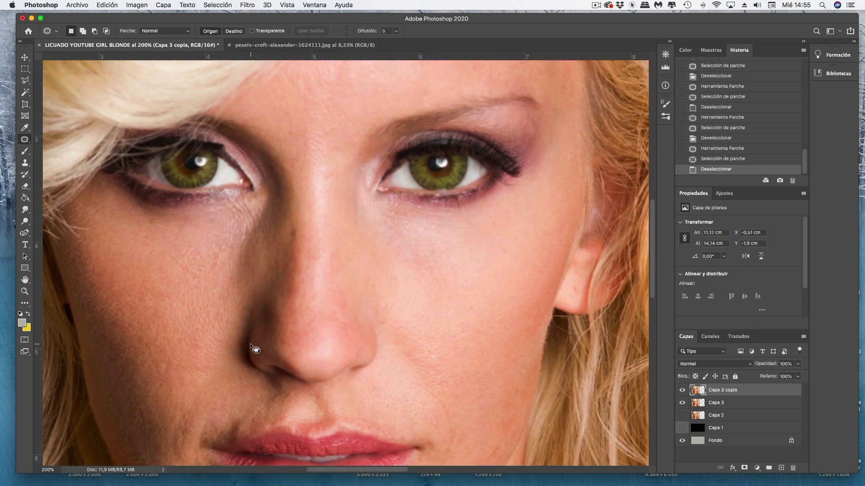
scroll(252, 347, up, 3)
scroll(254, 348, right, 2)
scroll(254, 349, down, 10)
scroll(255, 349, right, 3)
scroll(255, 350, up, 3)
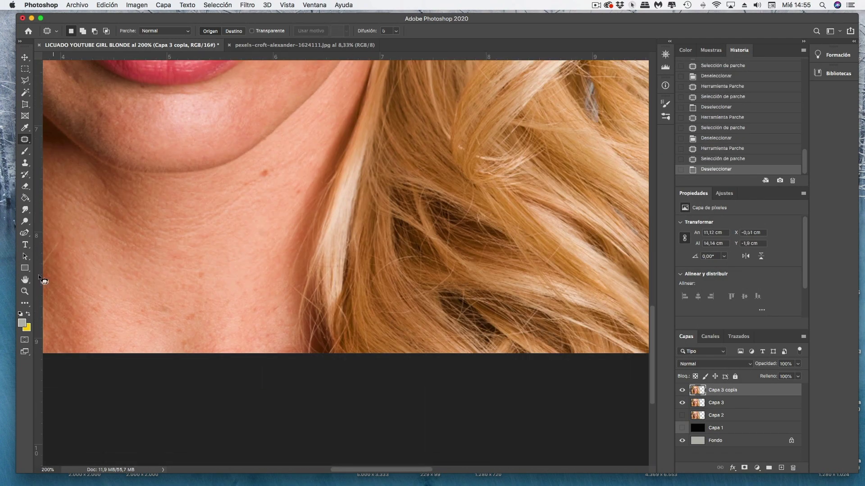
key(z)
alt+click(197, 272)
scroll(265, 313, left, 4)
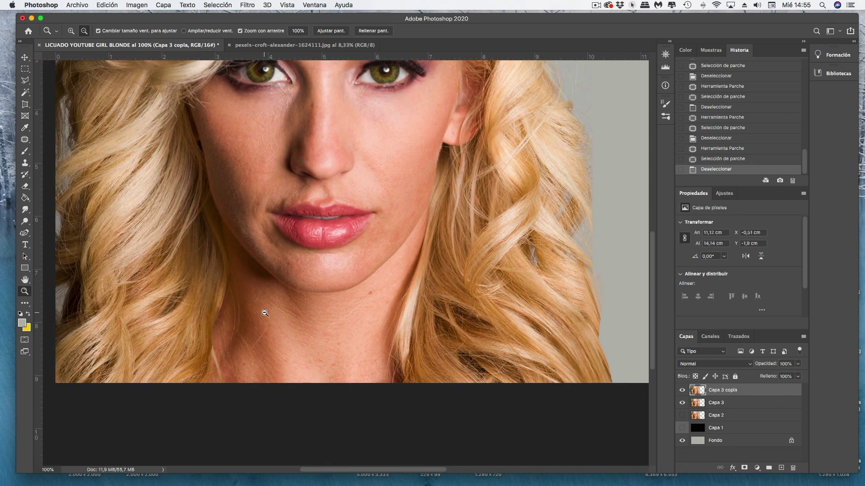
click(274, 328)
scroll(205, 267, down, 1)
key(j)
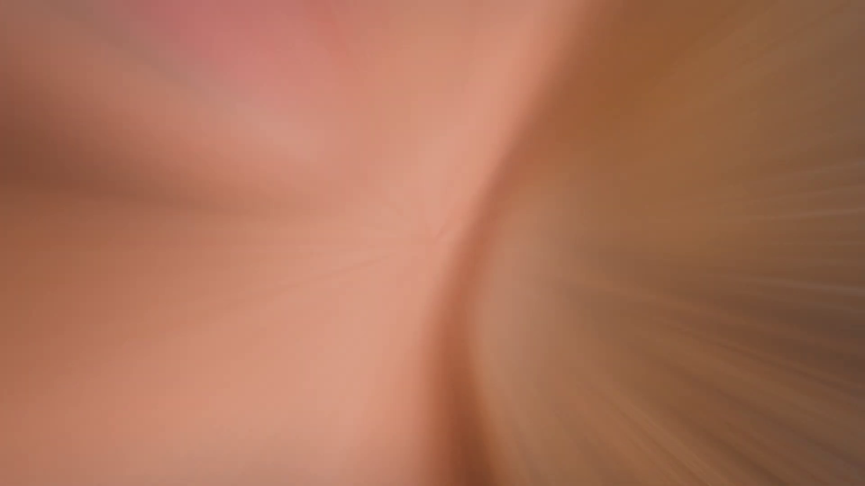
- Zoom out to the whole face and toggle the retouched layer to compare before and after
scroll(449, 251, up, 5)
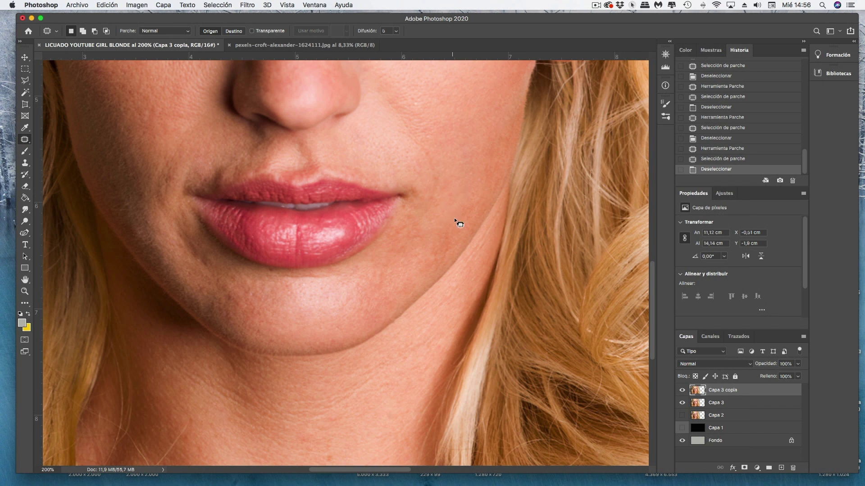
scroll(473, 203, up, 7)
scroll(489, 184, up, 2)
scroll(297, 170, up, 2)
scroll(251, 178, up, 1)
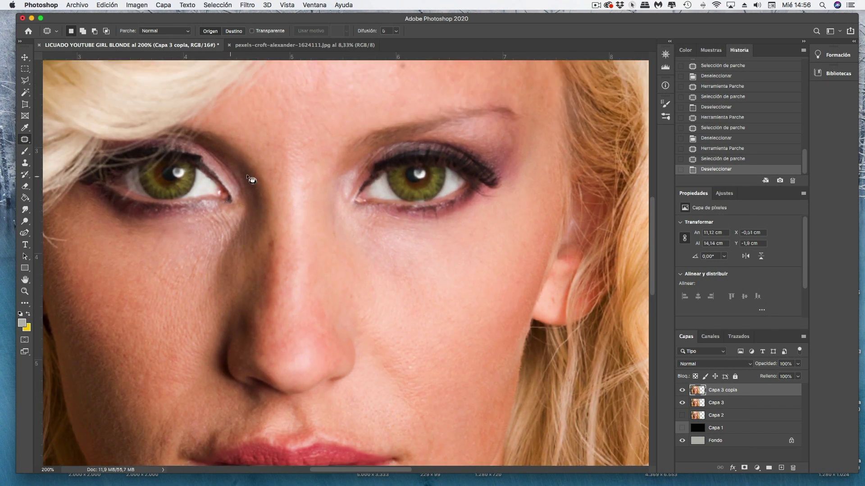
scroll(452, 130, up, 2)
key(z)
alt+click(321, 243)
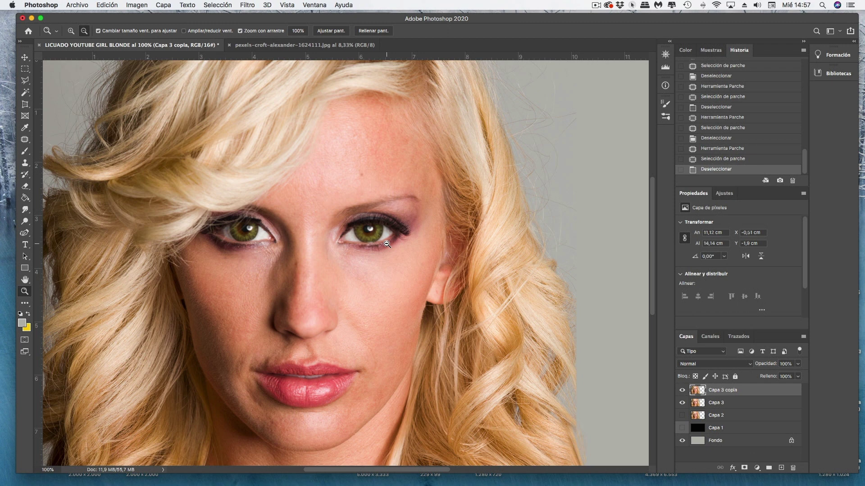
click(682, 415)
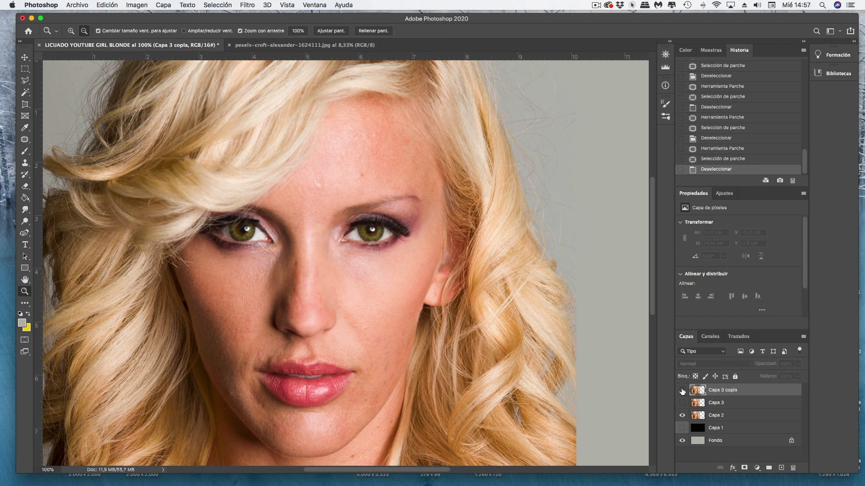
click(682, 402)
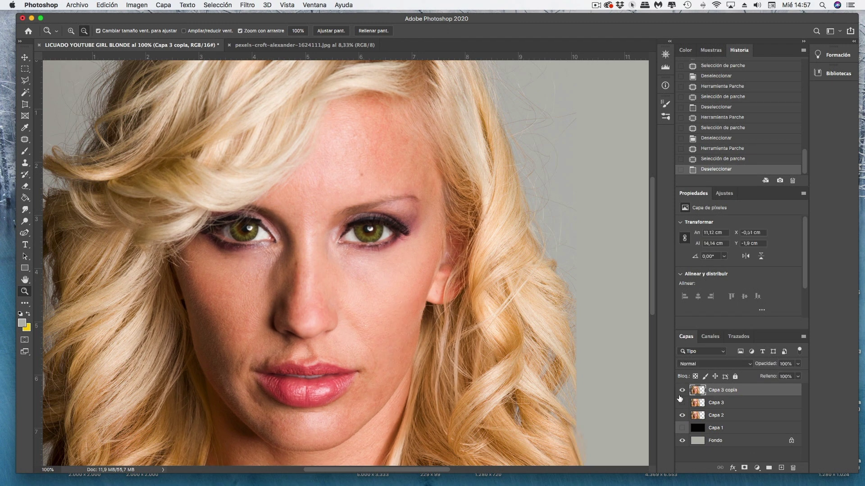
click(163, 5)
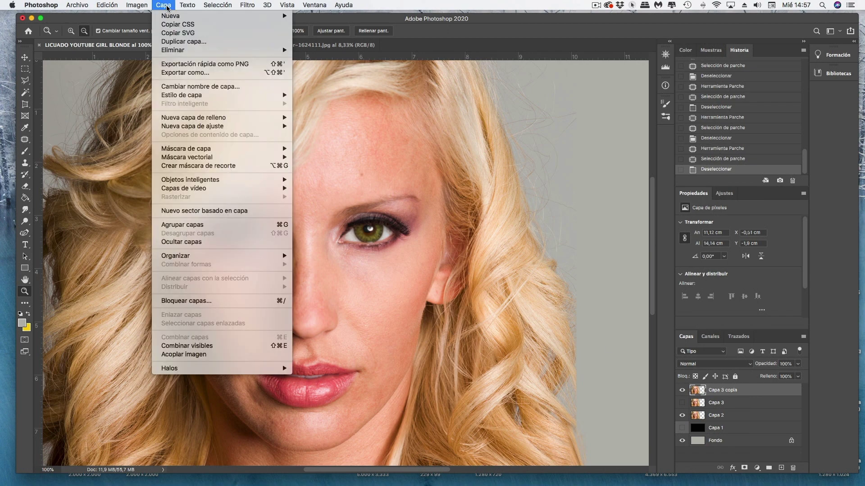
- Add a new layer Capa 4 and set its blend mode to Color, with the Brush tool active
mouse_move(171, 15)
click(304, 19)
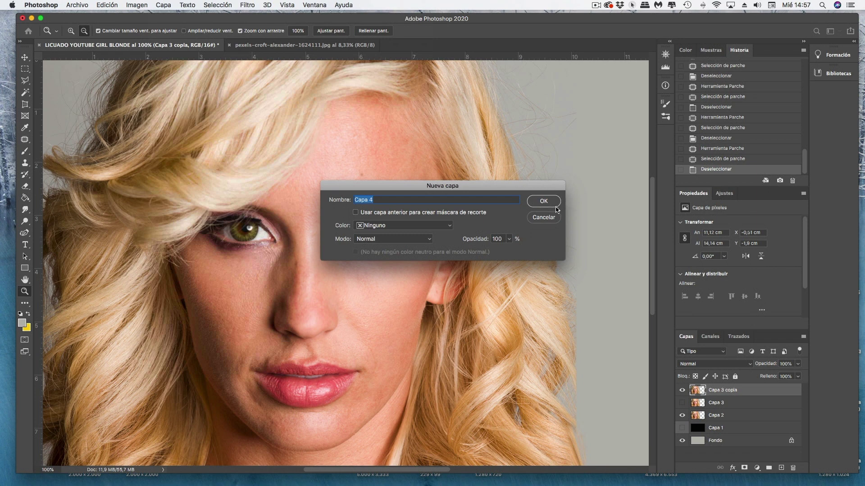
click(544, 201)
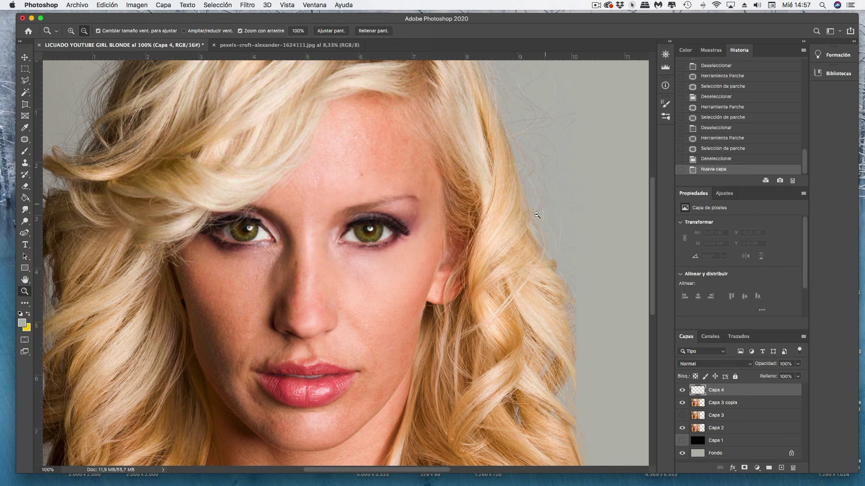
click(25, 152)
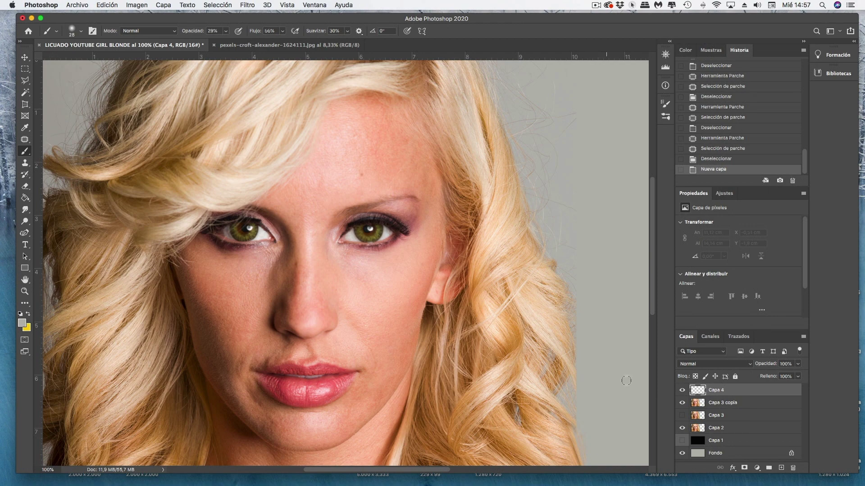
click(747, 367)
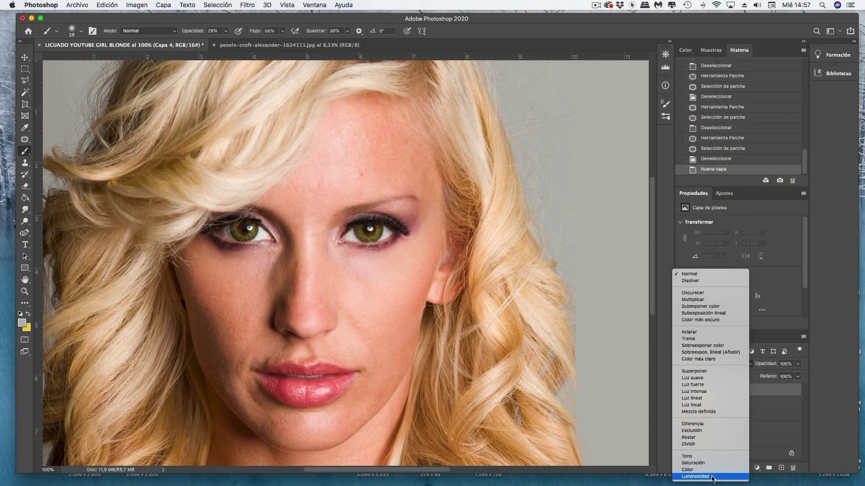
click(703, 470)
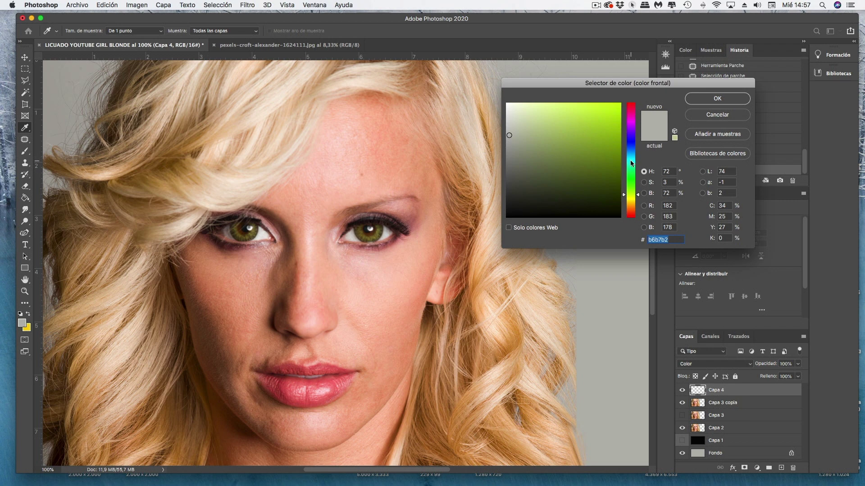
- Choose a saturated cyan as the foreground painting colour
click(631, 161)
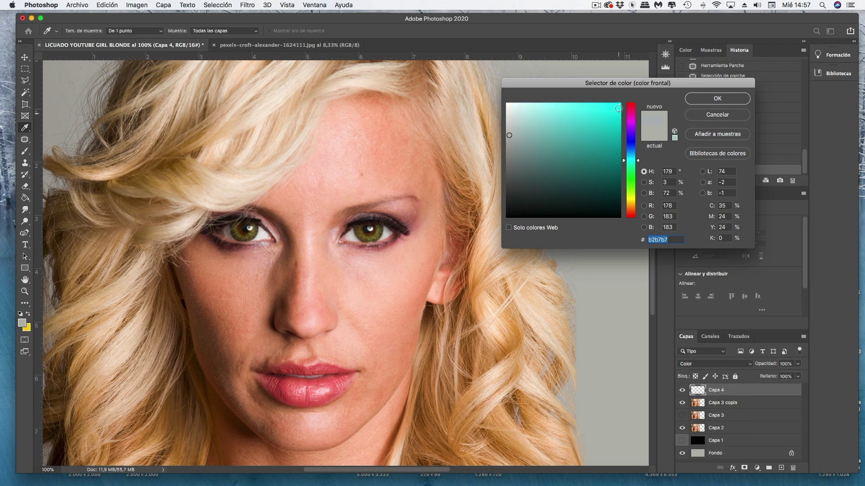
click(600, 123)
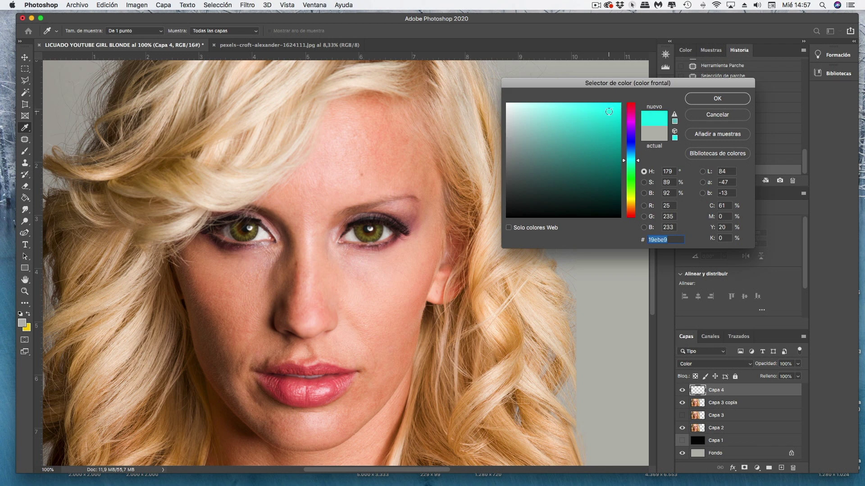
click(718, 98)
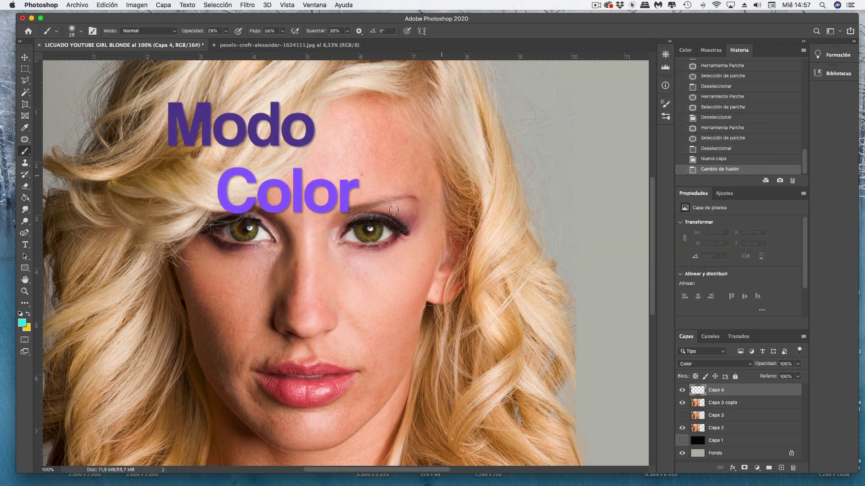
- Paint cyan over the right eyelid and inner corner with a 19 px brush, then the left eyelid
drag(389, 212, 411, 221)
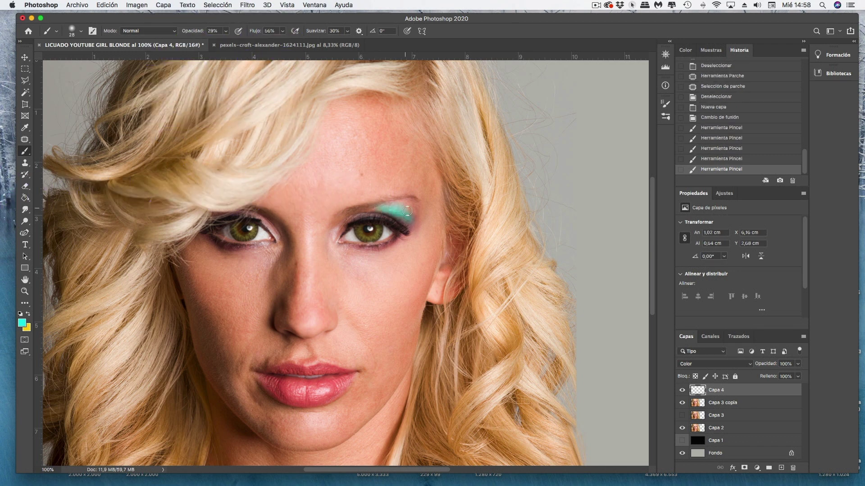
mouse_move(409, 210)
mouse_down()
mouse_move(398, 205)
mouse_move(412, 215)
mouse_up()
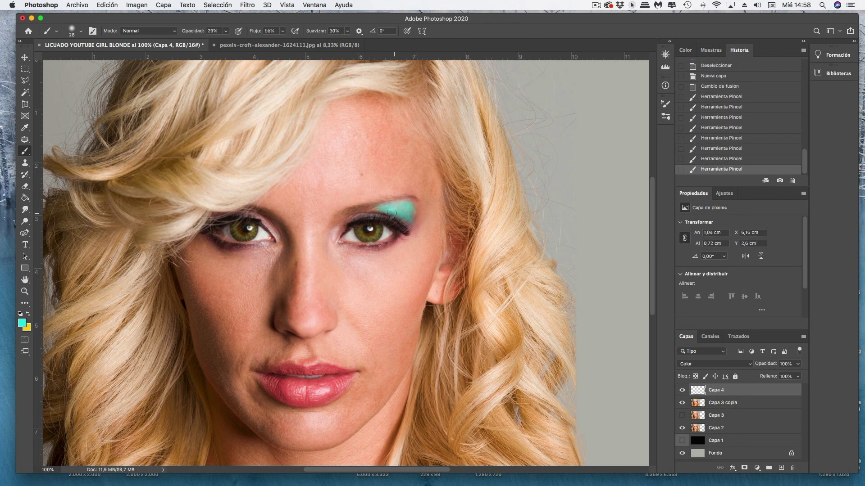
click(81, 31)
drag(76, 58, 72, 63)
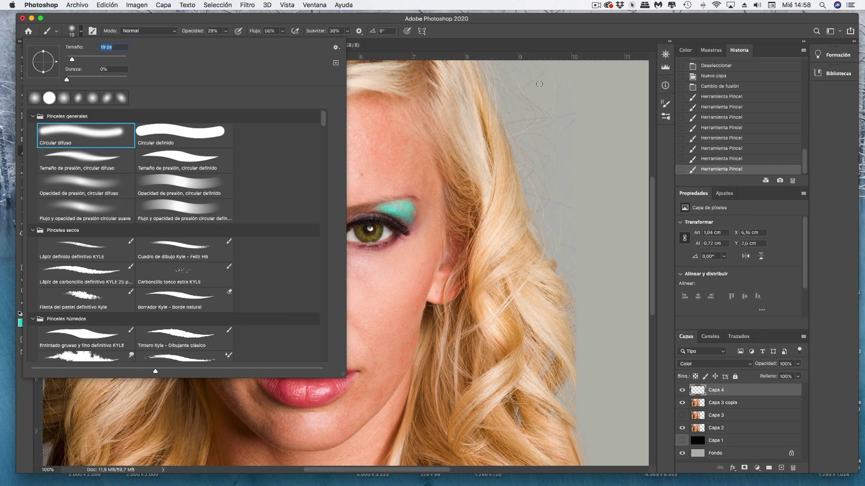
click(358, 213)
mouse_move(371, 213)
mouse_down()
mouse_move(363, 214)
mouse_move(378, 211)
mouse_move(348, 216)
mouse_up()
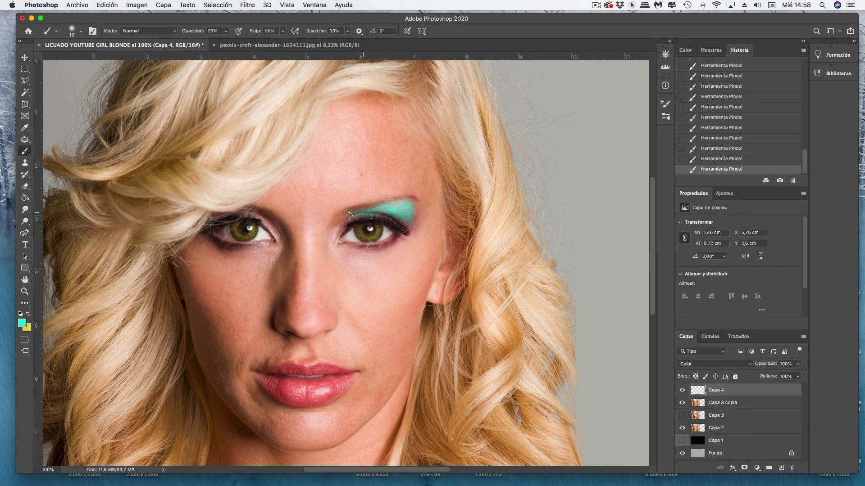
drag(336, 230, 340, 222)
drag(411, 201, 415, 213)
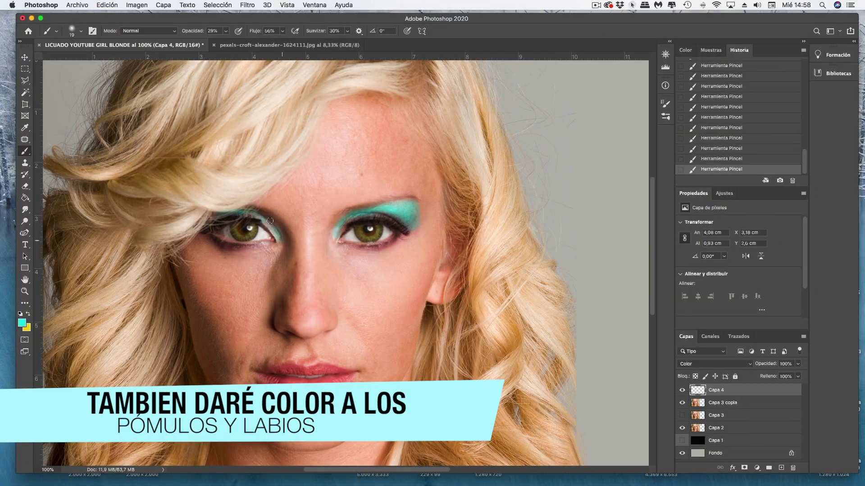
mouse_move(270, 221)
mouse_down()
mouse_move(238, 213)
mouse_move(206, 224)
mouse_up()
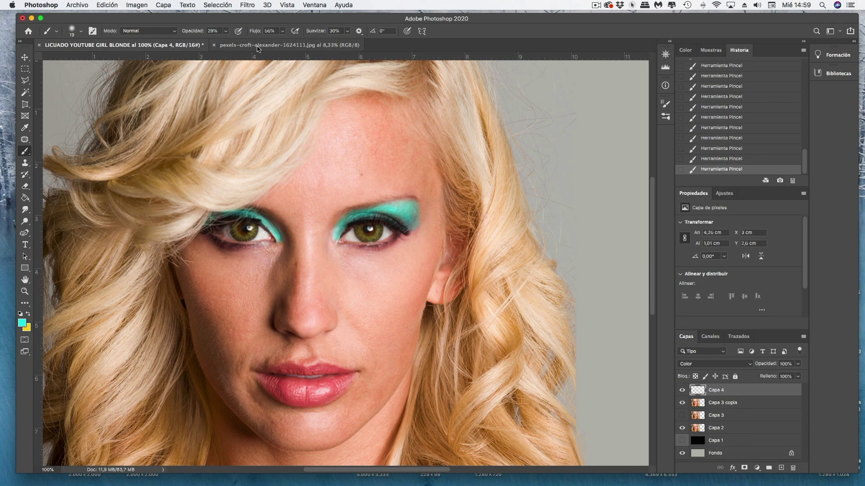
- Add a new empty layer named Capa 5
click(163, 5)
mouse_move(182, 17)
click(320, 19)
click(553, 203)
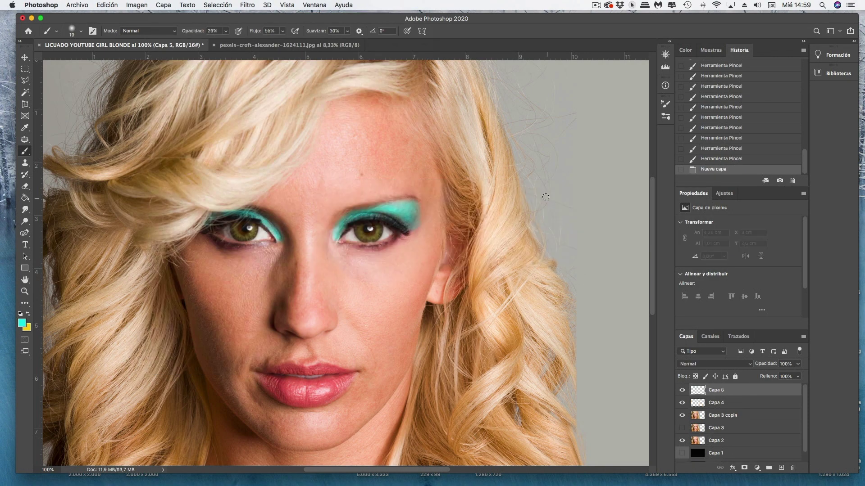
- Switch to a blue painting colour, deepen the shadow over both eyelids, and erase the outer tip
click(21, 323)
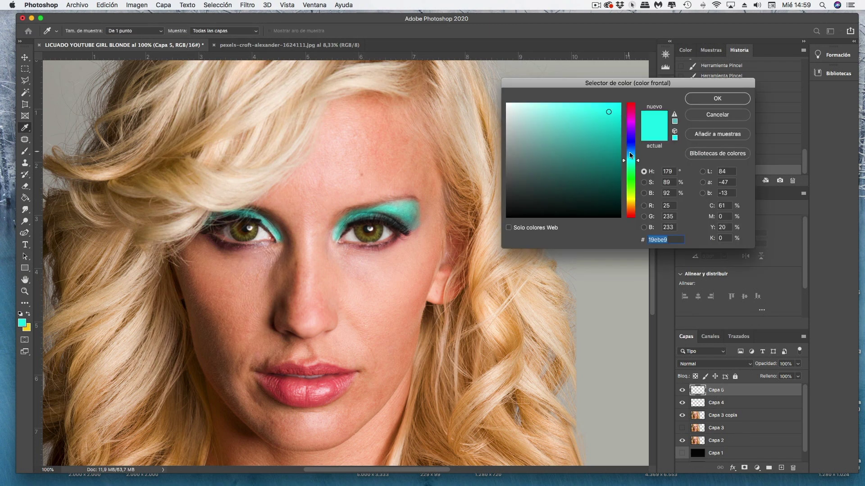
click(631, 153)
click(701, 98)
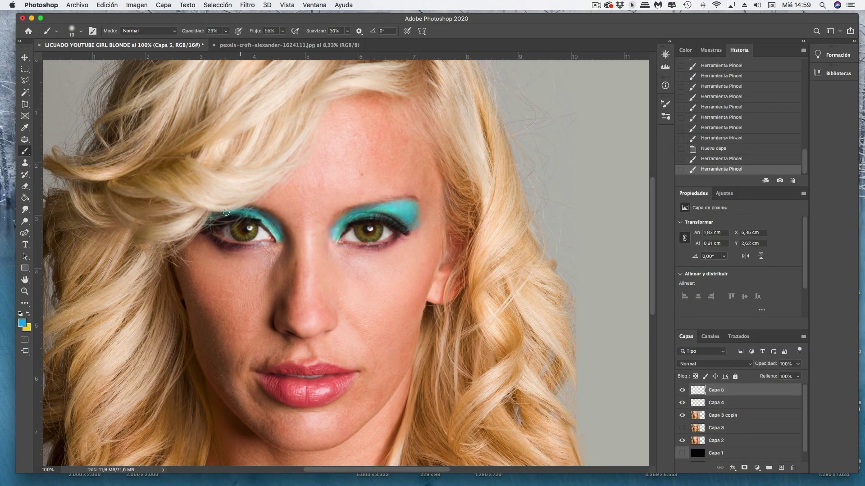
drag(212, 214, 287, 234)
mouse_move(342, 226)
mouse_down()
mouse_move(405, 205)
mouse_move(419, 213)
mouse_move(408, 202)
mouse_move(429, 199)
mouse_move(424, 212)
mouse_up()
key(e)
drag(427, 203, 493, 236)
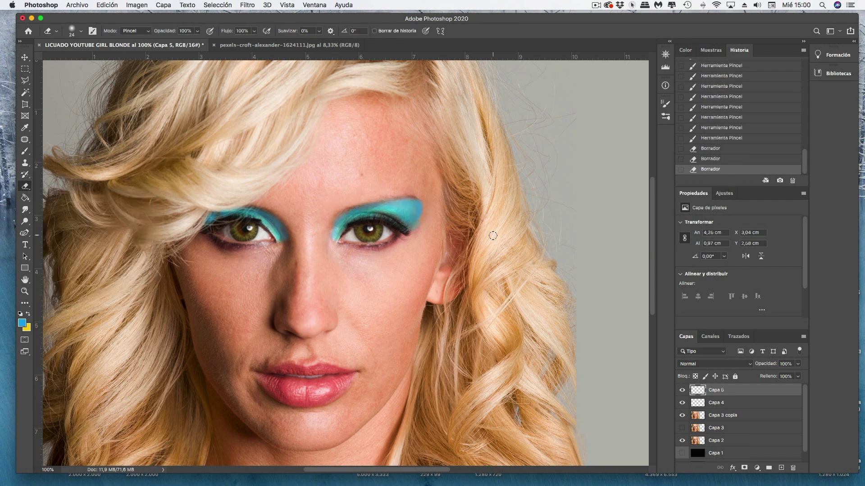
- Pick a darker teal colour and add a new Color-blend layer, Capa 6
click(21, 323)
click(720, 95)
click(408, 217)
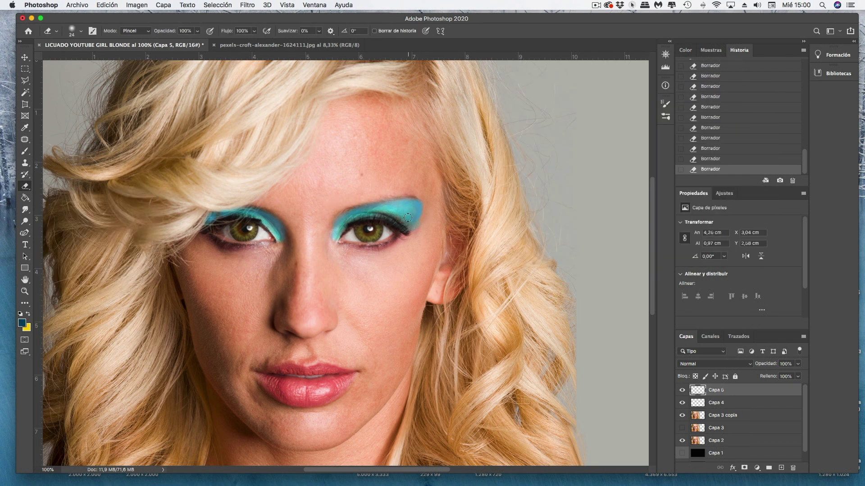
key(ctrl+shift+alt+n)
key(shift+alt+c)
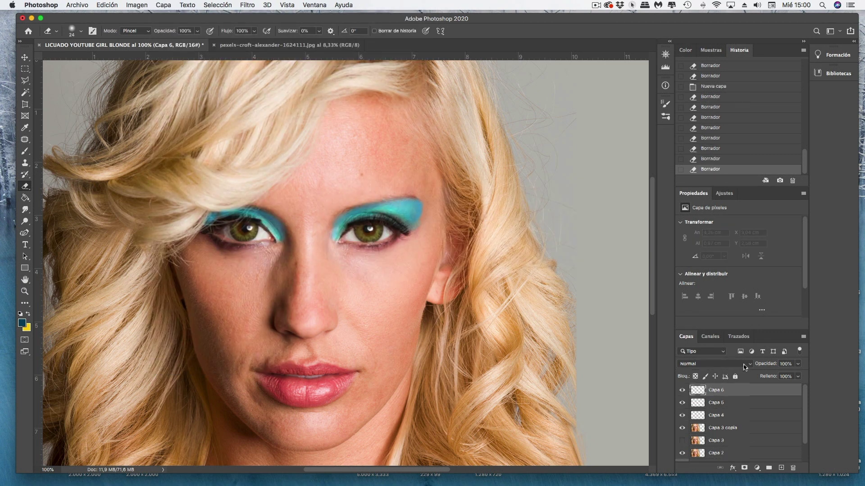
- Paint deeper teal over both eyeshadows on Capa 6 at 62% brush opacity
drag(411, 202, 411, 217)
key(b)
mouse_move(411, 203)
mouse_down()
mouse_move(416, 212)
mouse_move(372, 208)
mouse_move(337, 233)
mouse_up()
key(6)
key(2)
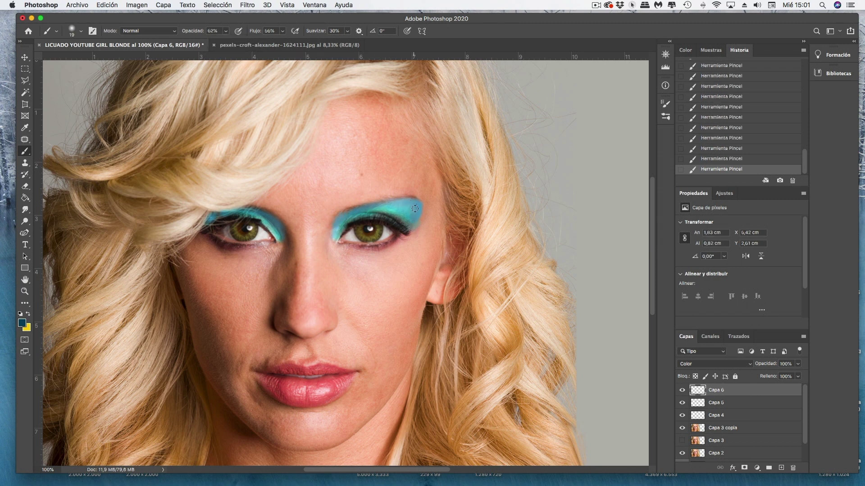
drag(266, 215, 235, 217)
- Add a new layer, Capa 7, and pick blue #162fc6 as the painting colour
click(164, 5)
click(315, 23)
key(i)
click(22, 323)
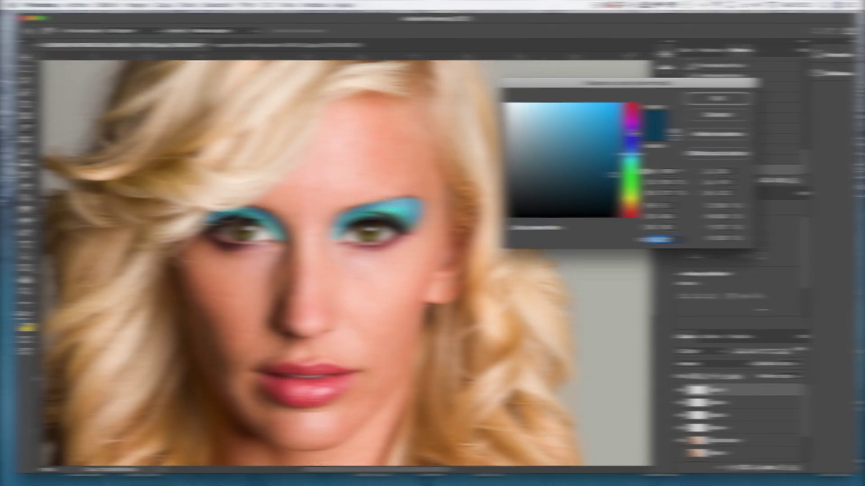
click(634, 144)
drag(612, 135, 608, 128)
click(717, 98)
key(b)
- Set Capa 7 to Color and brush blue at 24% over both eyeshadows
click(714, 364)
click(703, 387)
drag(416, 205, 357, 216)
key(2)
key(4)
drag(211, 217, 281, 229)
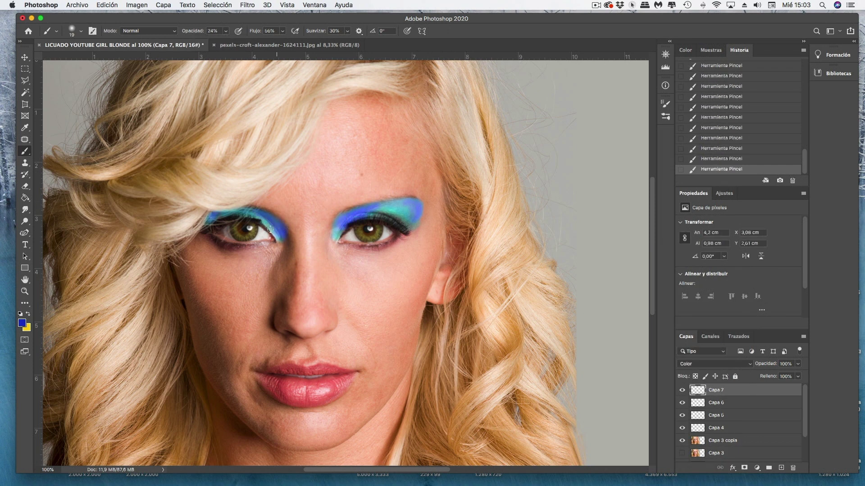
drag(341, 223, 373, 199)
- Exclude the darkest underlying tones from Capa 7 with the Capa subyacente black slider
shift+click(738, 427)
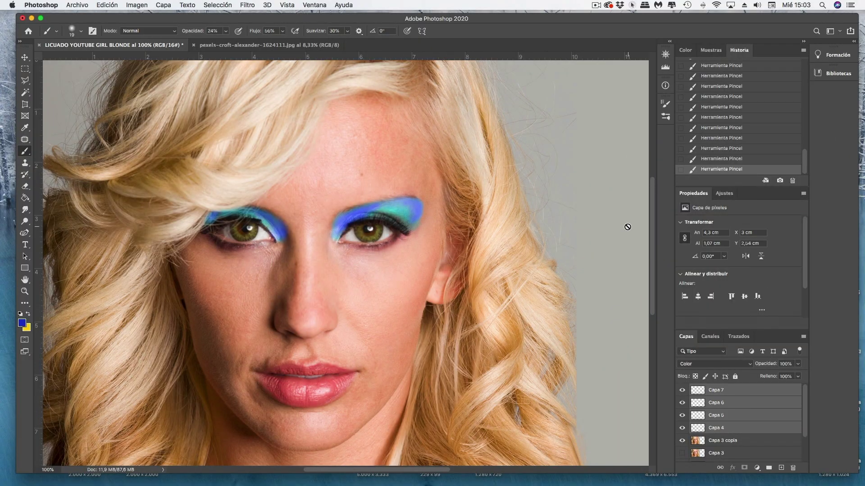
double_click(701, 392)
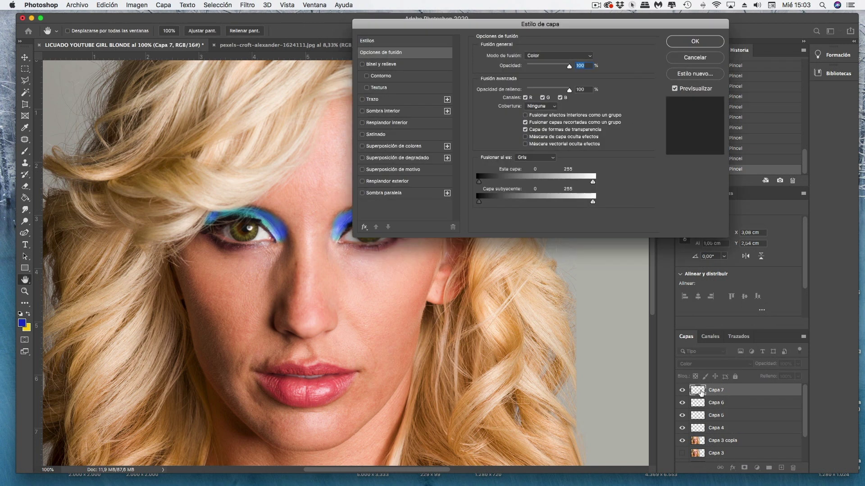
drag(479, 202, 539, 206)
click(695, 42)
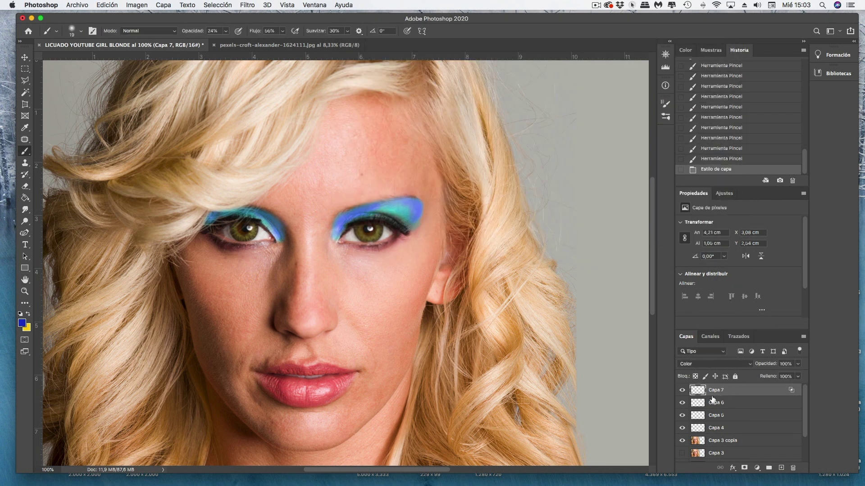
- Apply the same underlying-layer black cutoff to Capa 6 and Capa 4
double_click(700, 405)
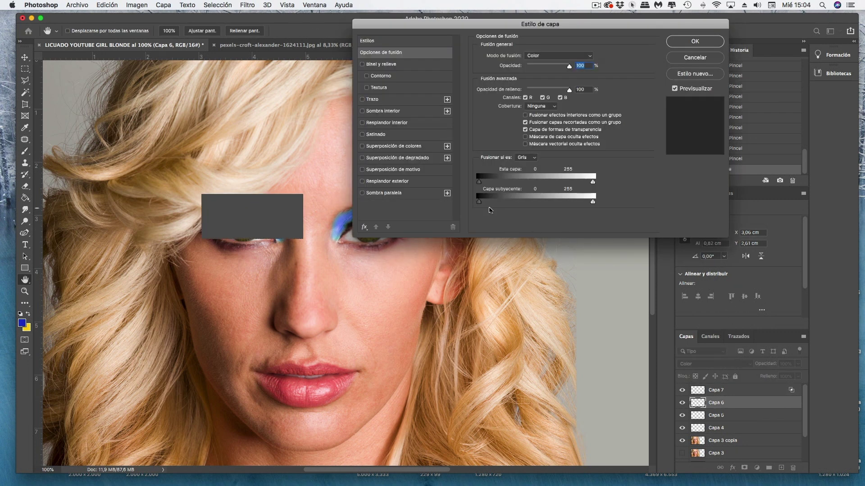
drag(482, 203, 540, 202)
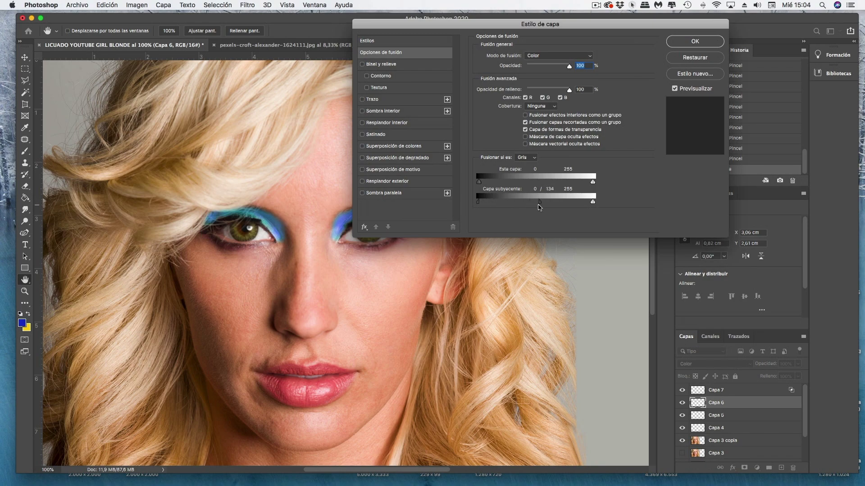
click(695, 42)
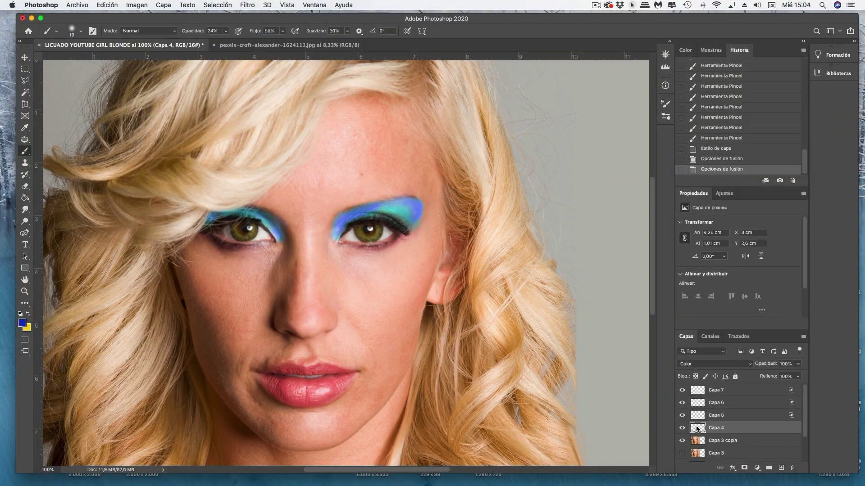
double_click(698, 428)
drag(479, 202, 540, 206)
click(694, 42)
- Switch to the alien document and open the Filtro menu
click(596, 5)
click(612, 34)
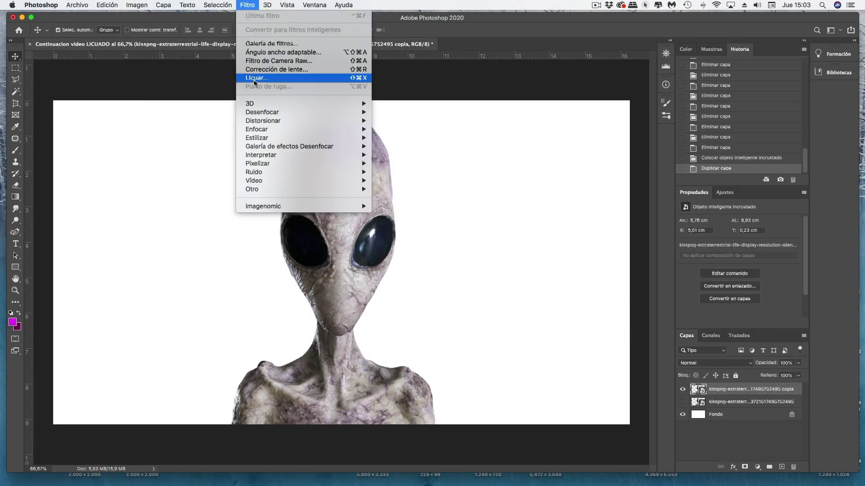
- Open Licuar on the alien image with Mostrar malla turned off
click(253, 78)
scroll(742, 136, down, 10)
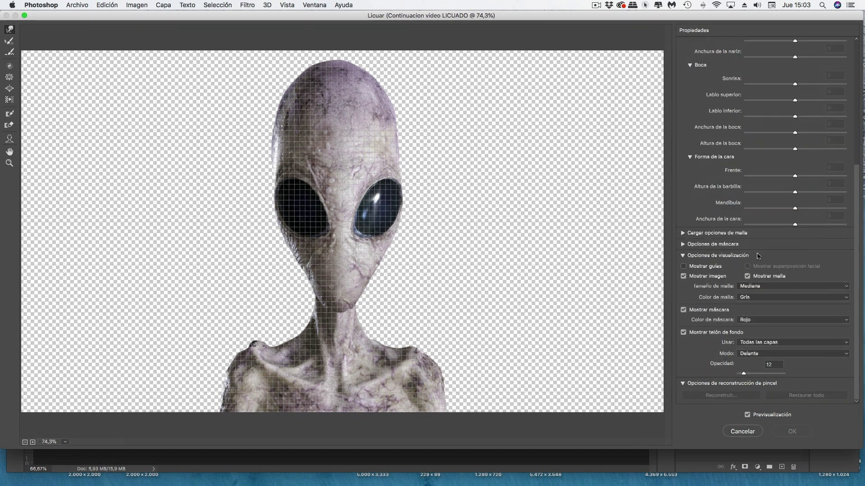
click(683, 310)
scroll(742, 147, up, 10)
- Push the alien's eyes farther apart and broaden its head with the Face tool
key(c)
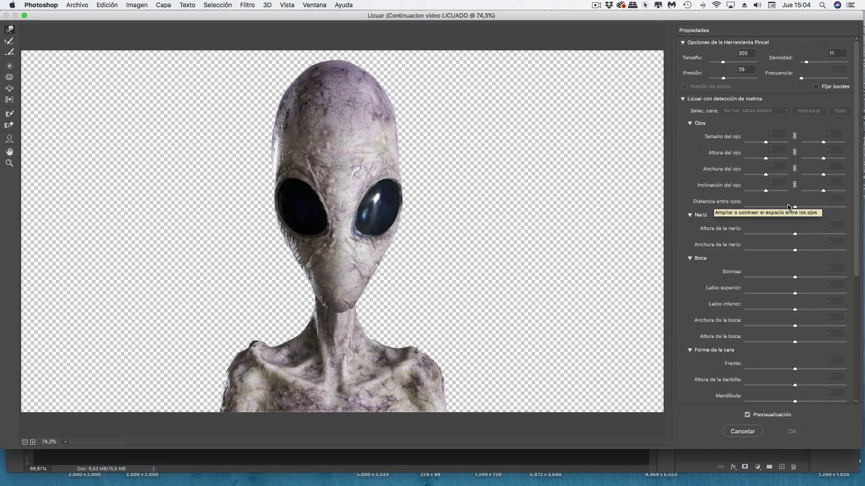
key(a)
drag(396, 198, 412, 198)
drag(279, 194, 263, 193)
drag(388, 113, 410, 112)
drag(274, 118, 264, 108)
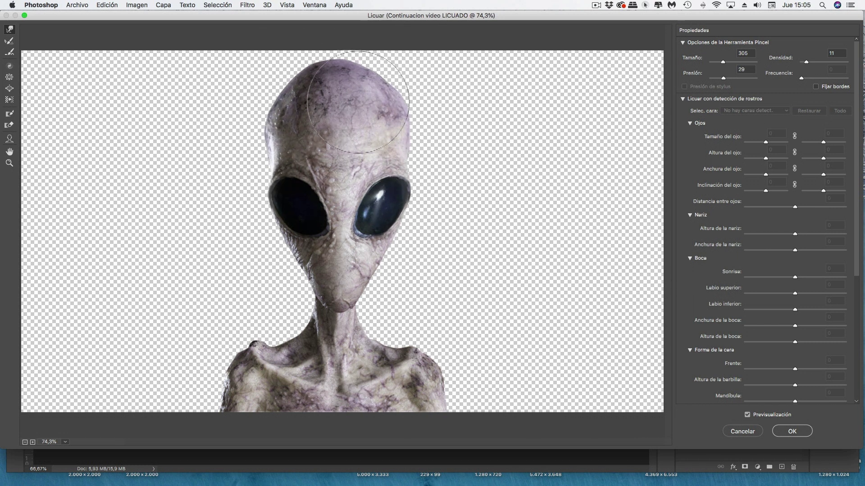
key(super+z)
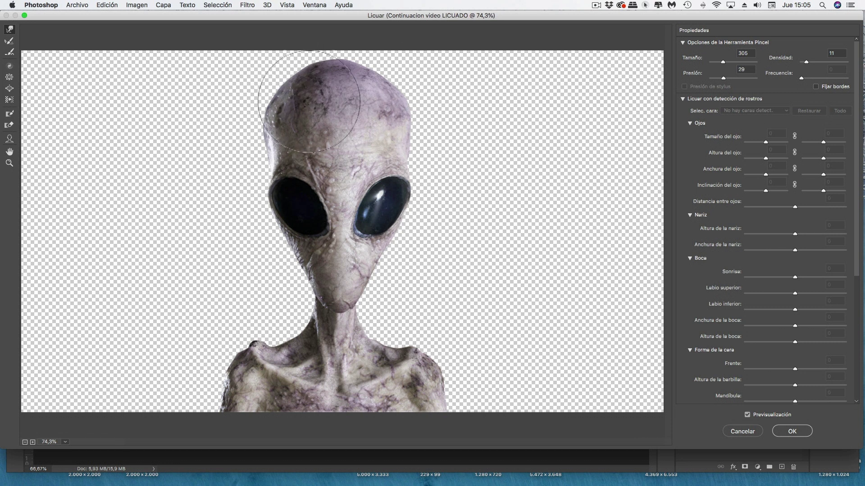
key(bracketright)
key(bracketright)
key(bracketright)
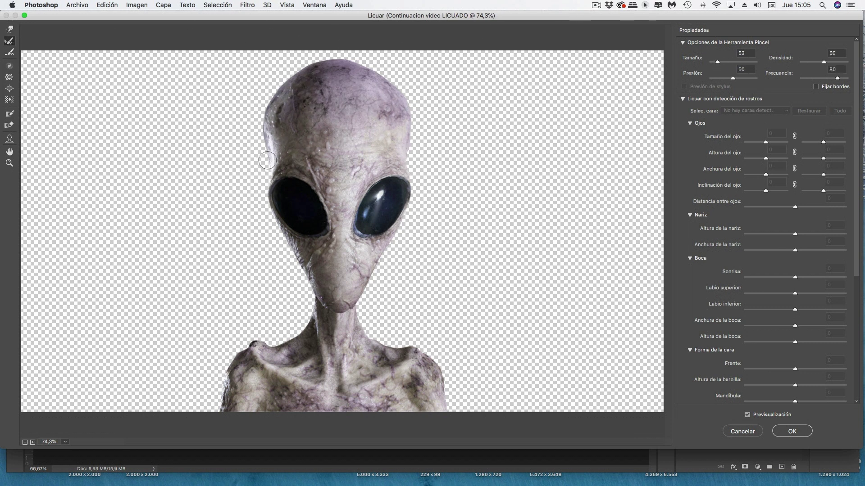
- Apply the Liquify and compare the result with the original alien
scroll(766, 270, down, 5)
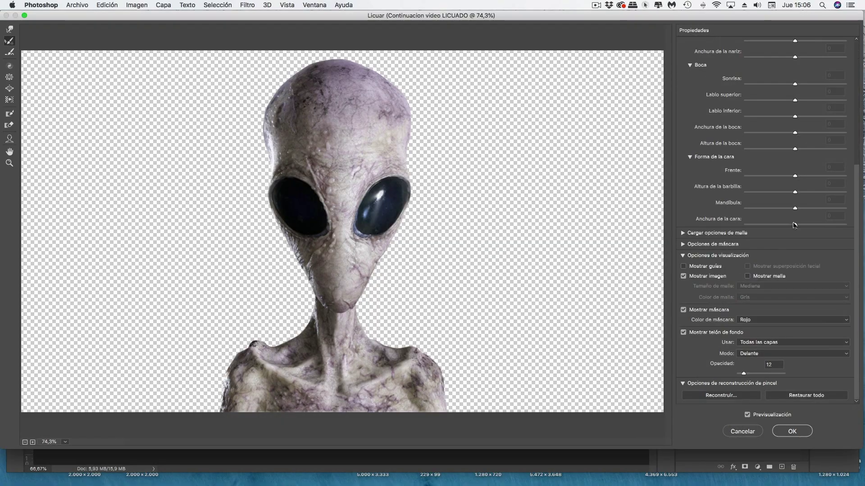
key(Return)
click(683, 420)
click(684, 389)
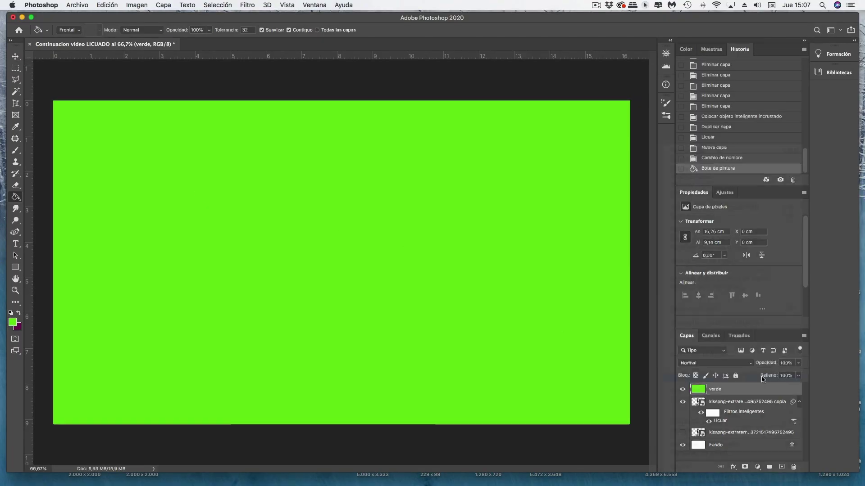
- Clip the green verde layer to the alien copy
key(super+alt+g)
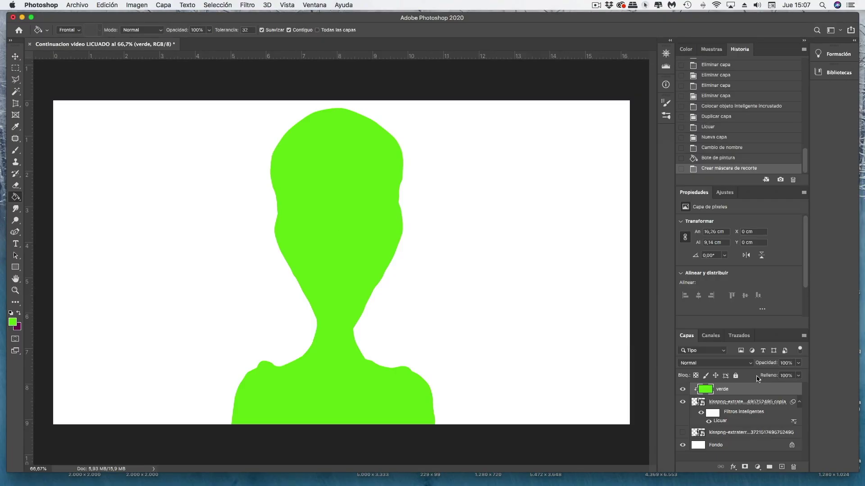
- Set verde to Color blending at a lower opacity
click(730, 363)
click(707, 471)
click(799, 363)
drag(800, 374, 781, 375)
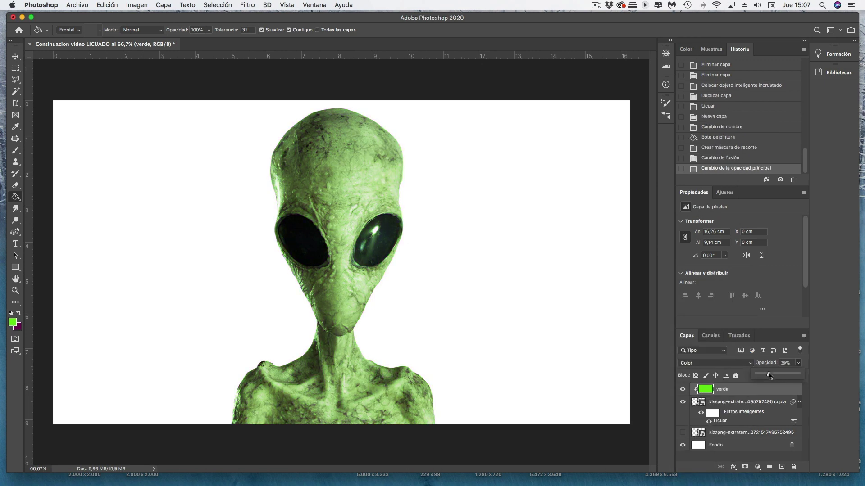
- Duplicate verde, raise the copy's opacity, and give it an inverted mask
click(163, 5)
click(176, 44)
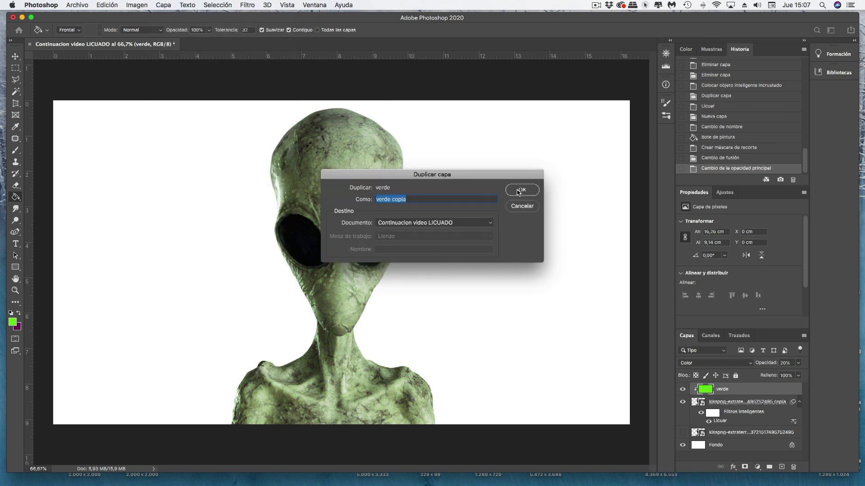
key(Return)
drag(780, 378, 785, 375)
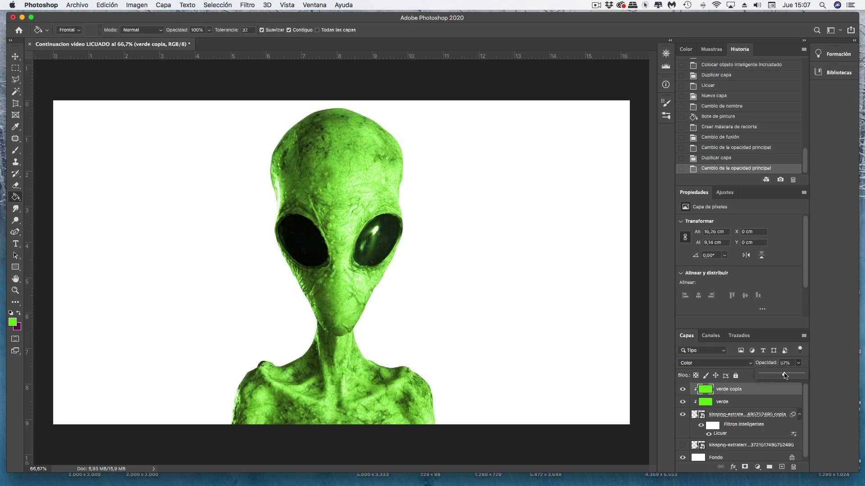
click(745, 467)
key(ctrl+i)
- Paint stronger green onto the alien's head and right eye with a soft brush at 40% flow
key(b)
click(65, 30)
click(67, 130)
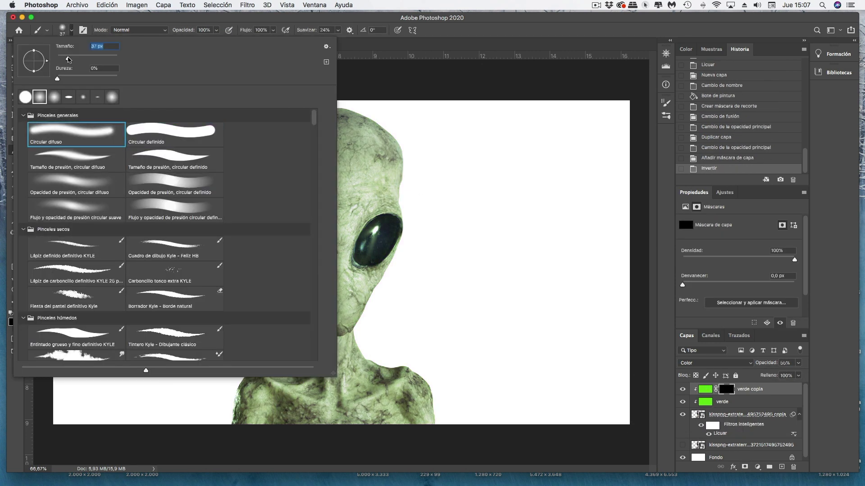
drag(81, 57, 87, 57)
key(Return)
mouse_move(374, 140)
mouse_down()
mouse_move(389, 155)
mouse_move(359, 178)
mouse_up()
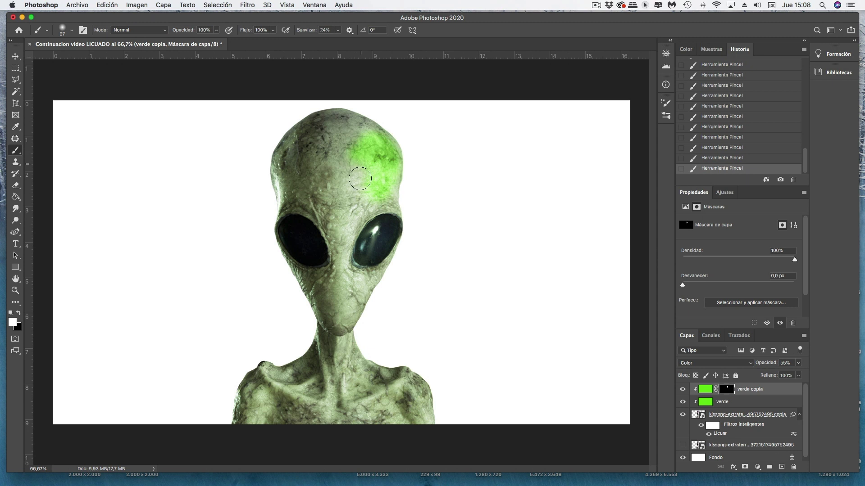
drag(273, 34, 249, 41)
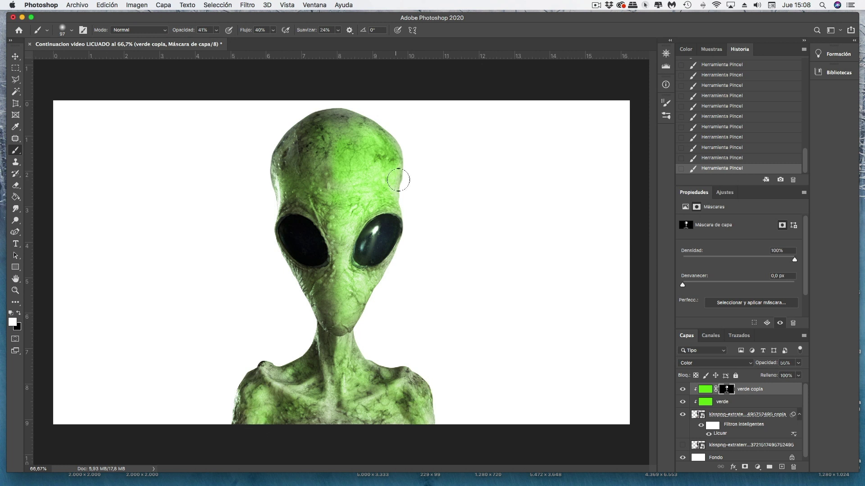
drag(383, 230, 365, 252)
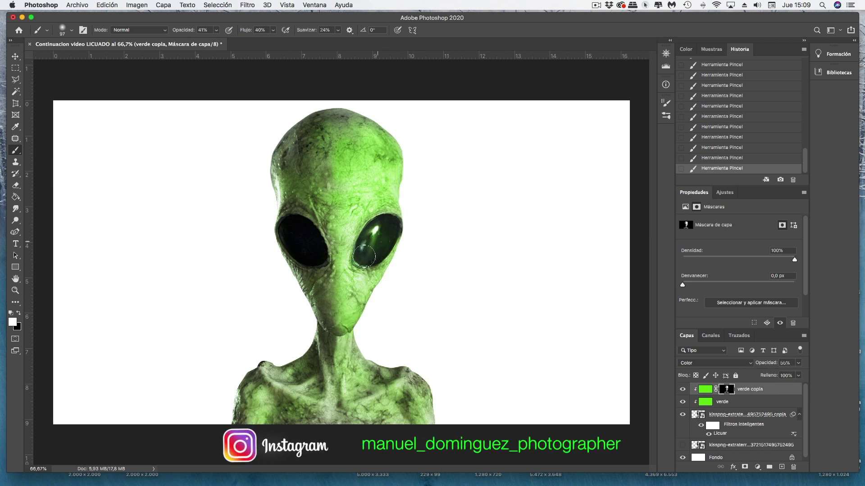
key(x)
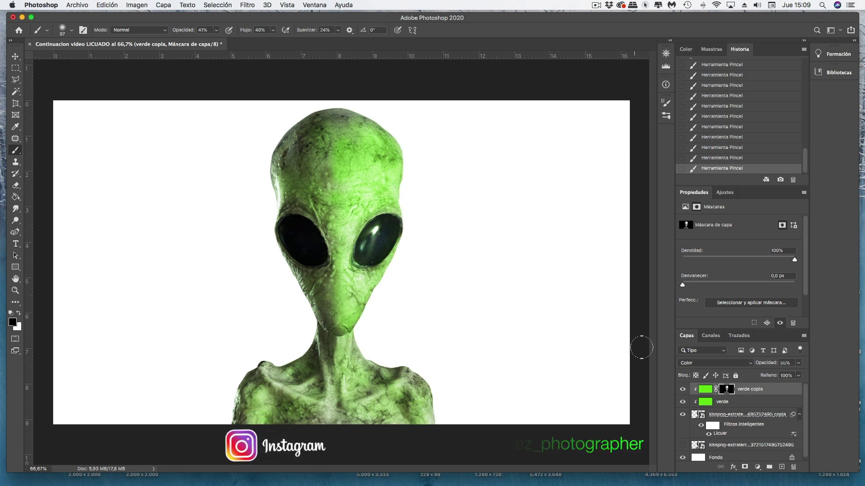
key(x)
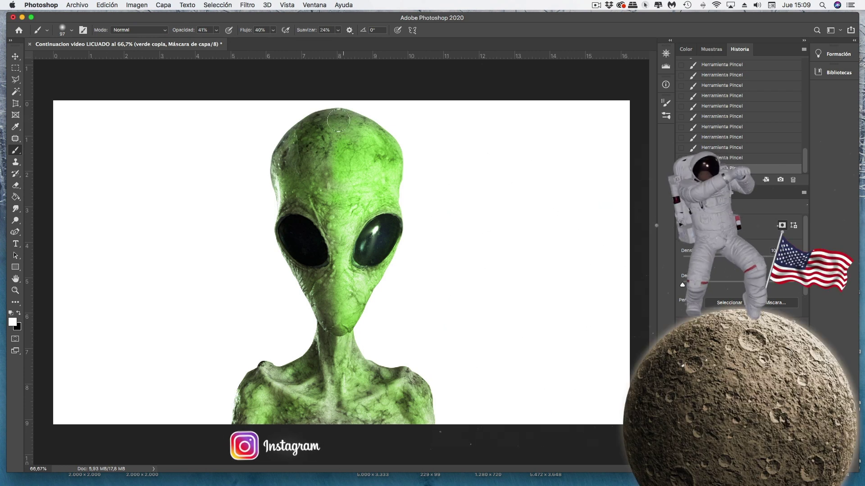
click(163, 5)
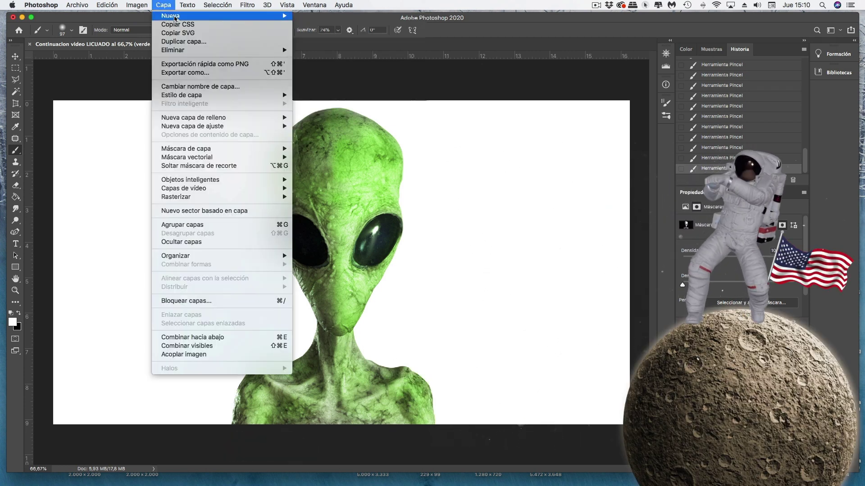
- Create a blue-filled Capa 1 clipped to the alien with an inverted mask
key(Return)
click(12, 322)
click(716, 94)
click(495, 270)
alt+click(735, 396)
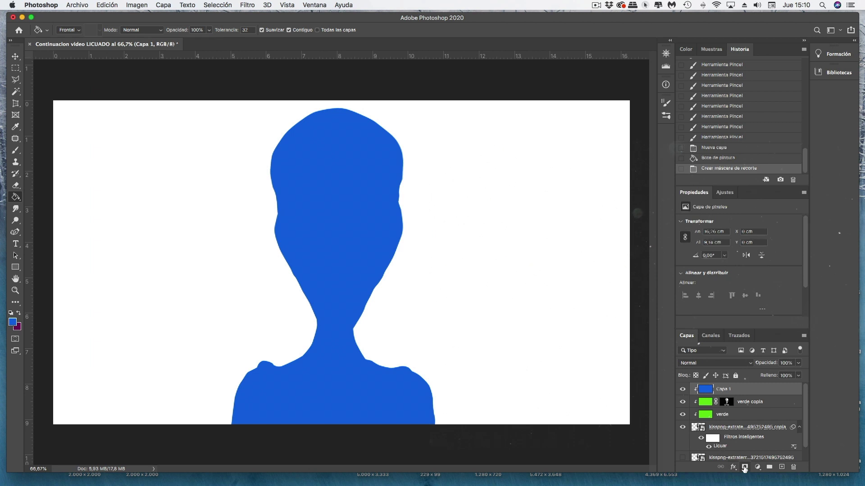
click(744, 469)
key(super+i)
- Set Capa 1 to Color, brush blue over the right eye, and widen the drop shadow
click(714, 363)
click(721, 463)
key(b)
mouse_move(377, 232)
mouse_down()
mouse_move(367, 256)
mouse_move(388, 232)
mouse_up()
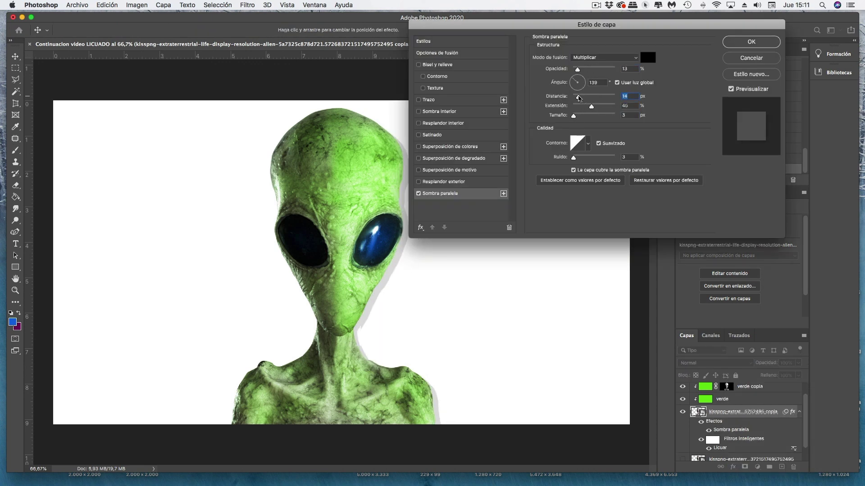
mouse_move(578, 98)
mouse_down()
mouse_move(598, 97)
mouse_move(600, 108)
mouse_up()
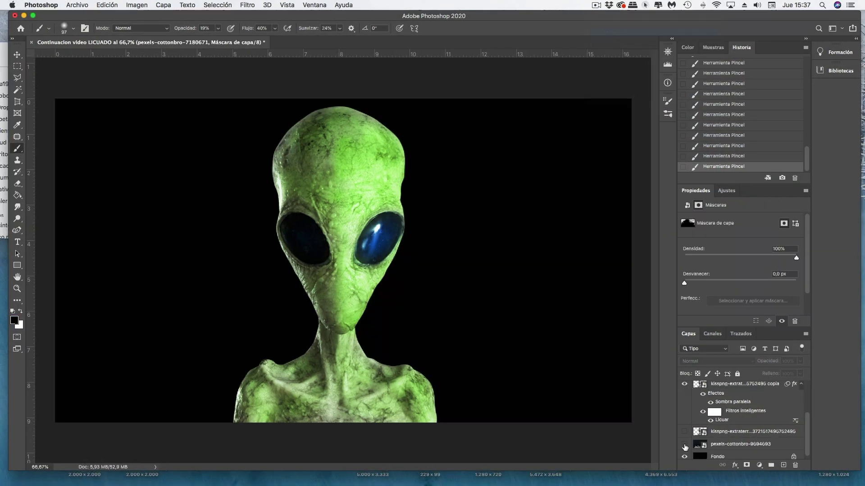
- Show the pexels smoke background layers and place the Polvere dust image at the left
click(685, 445)
scroll(691, 412, up, 3)
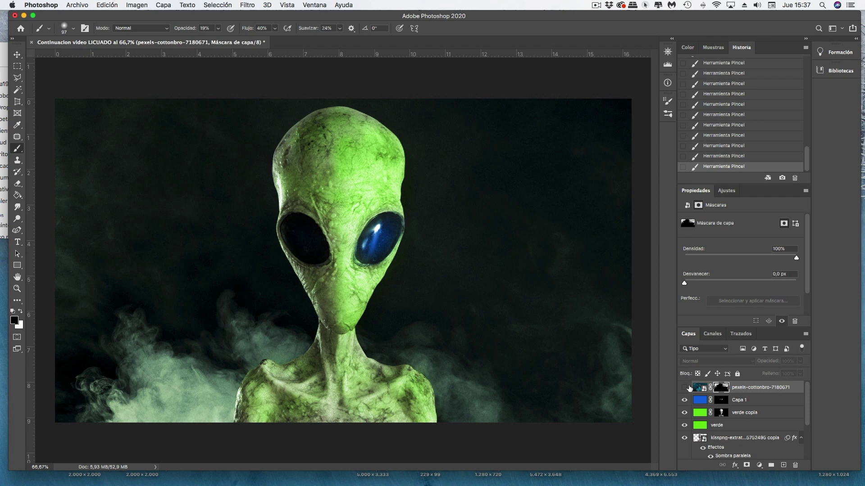
click(685, 388)
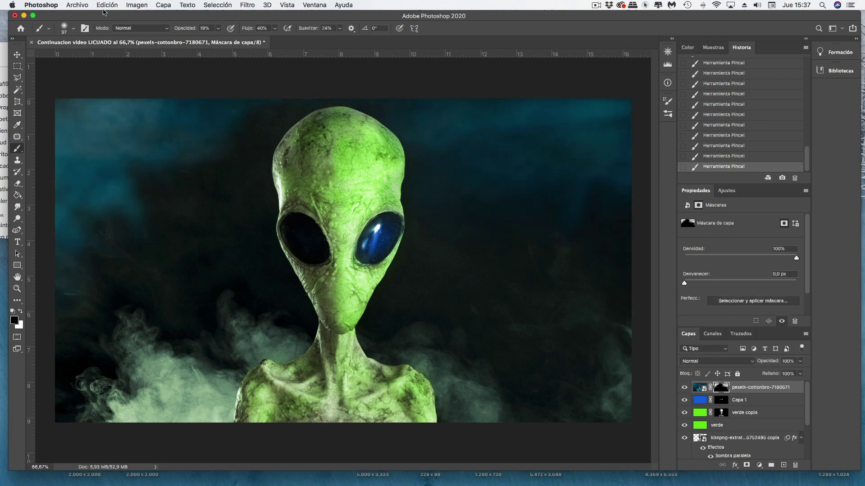
click(84, 6)
click(84, 28)
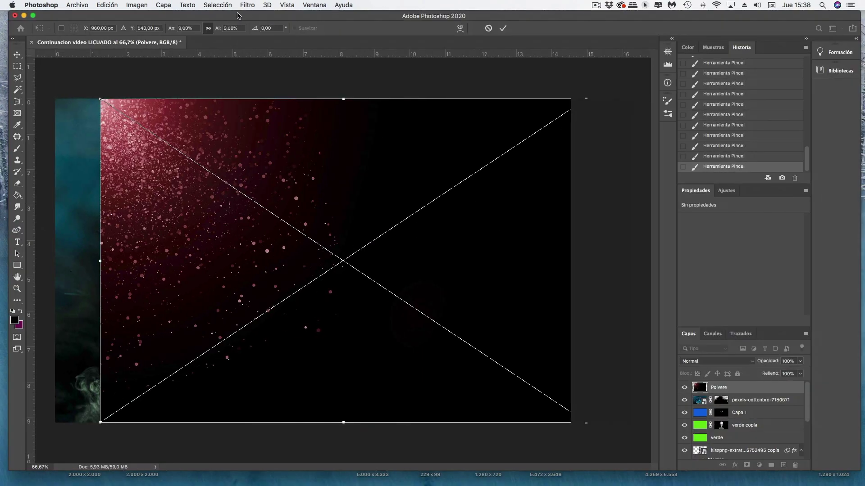
drag(286, 197, 244, 195)
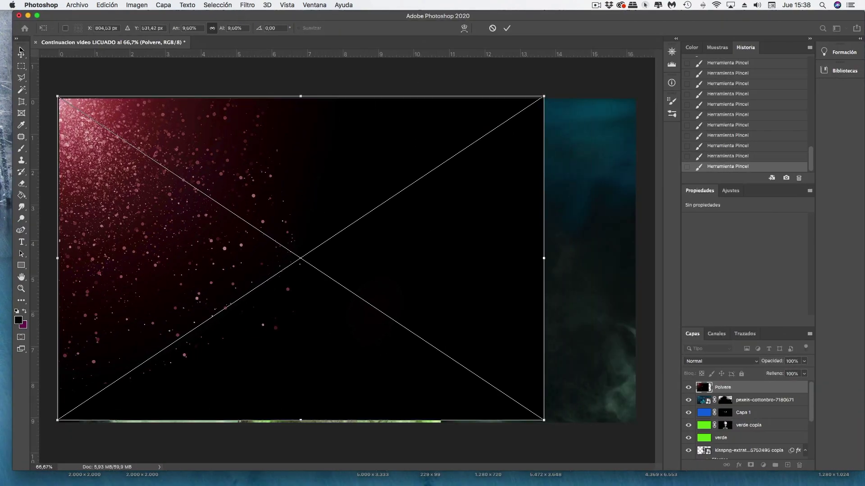
key(Return)
- Blend Polvere as Trama and mask the dust off the alien at 50% opacity, 70% flow
click(720, 362)
click(702, 429)
click(750, 465)
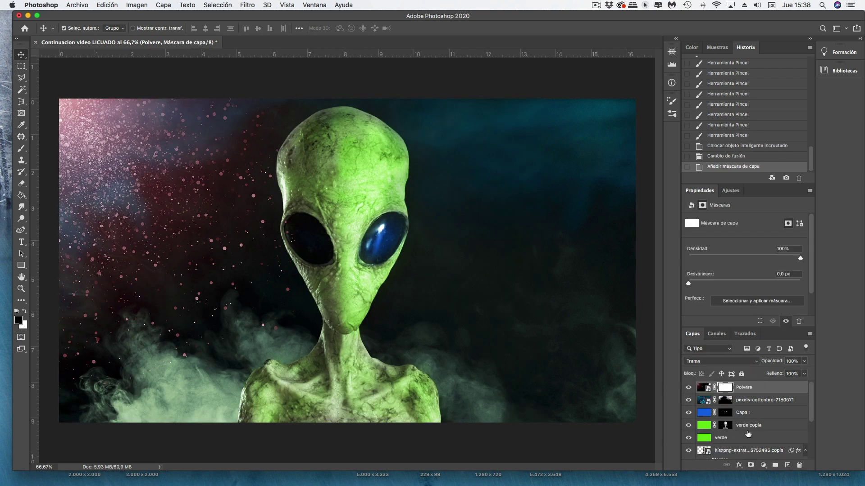
key(b)
click(289, 232)
key(5)
key(shift+7)
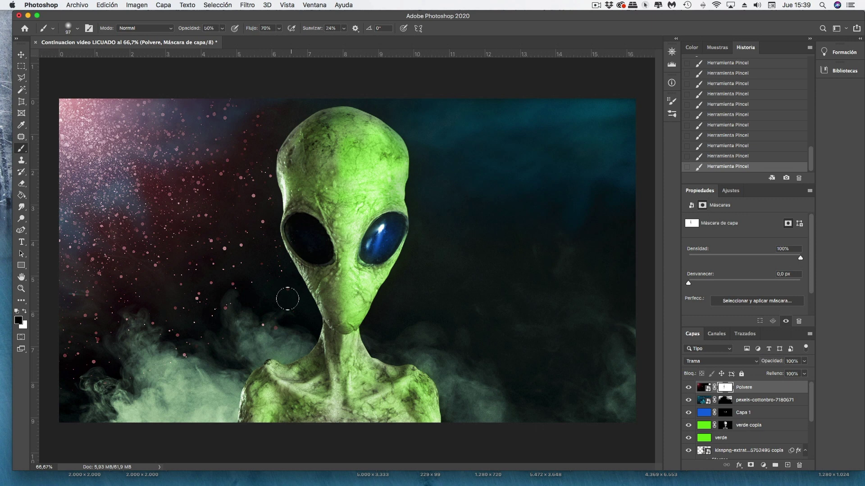
key(ctrl+shift+alt+n)
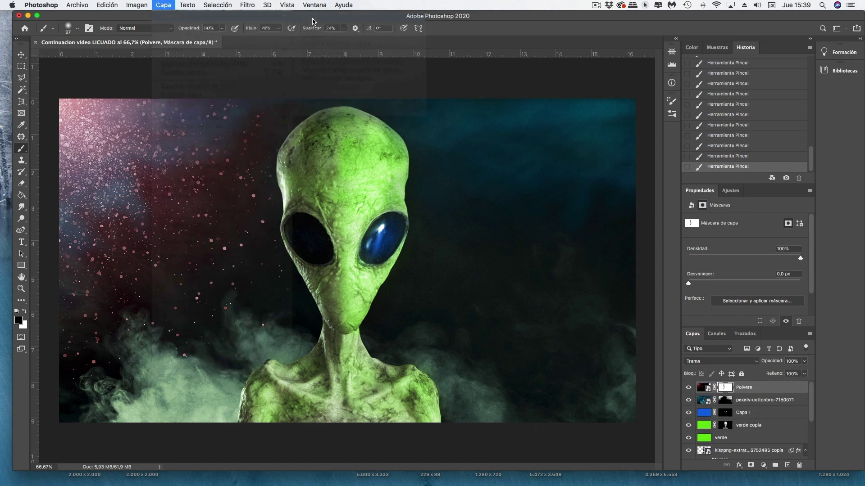
- Place the new Capa 2 below Capa 1 with red colour and Color blending
drag(705, 387, 707, 428)
click(18, 320)
click(718, 95)
click(721, 361)
click(694, 460)
click(316, 128)
- Paint red along the top and left of the head, neck and left shoulder
mouse_move(315, 127)
mouse_down()
mouse_move(327, 116)
mouse_move(286, 201)
mouse_up()
drag(337, 329, 327, 351)
drag(274, 361, 252, 405)
drag(321, 110, 338, 107)
drag(329, 108, 347, 110)
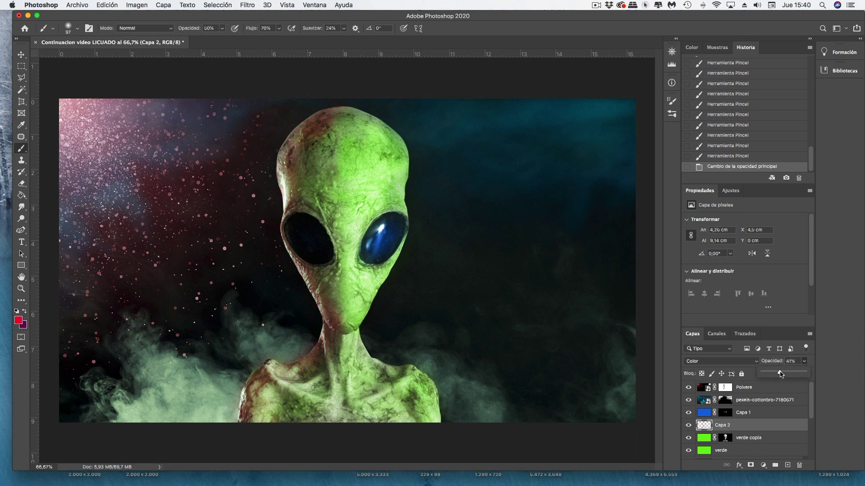
- Keep Capa 2 in Color at 57% and mask the red away from the cheek
click(732, 363)
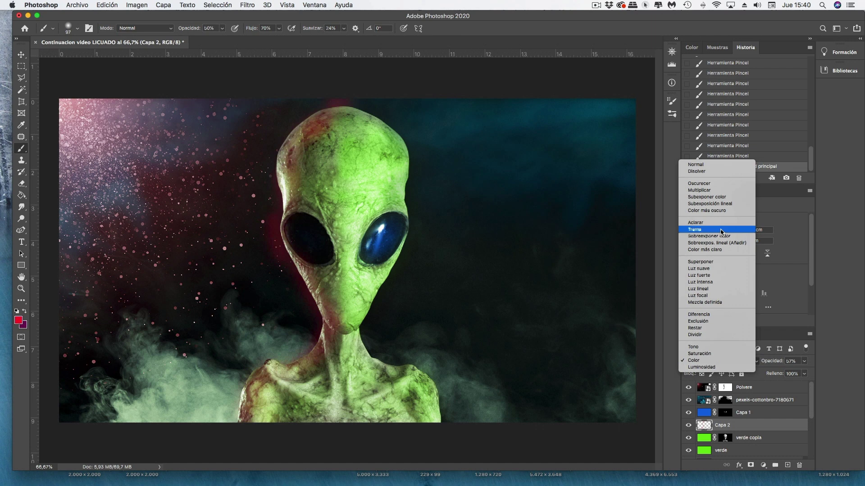
click(694, 360)
click(750, 465)
click(347, 307)
drag(347, 307, 320, 276)
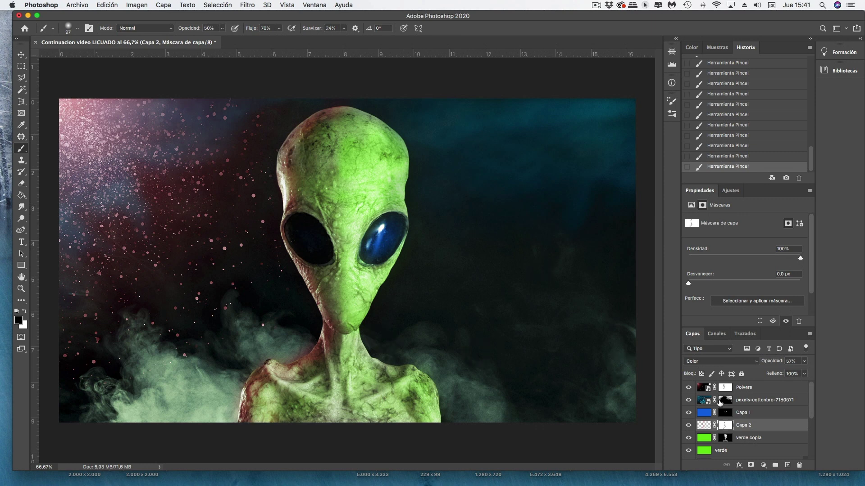
- Create a new layer Capa 3 and fill it with blue
click(163, 5)
click(315, 16)
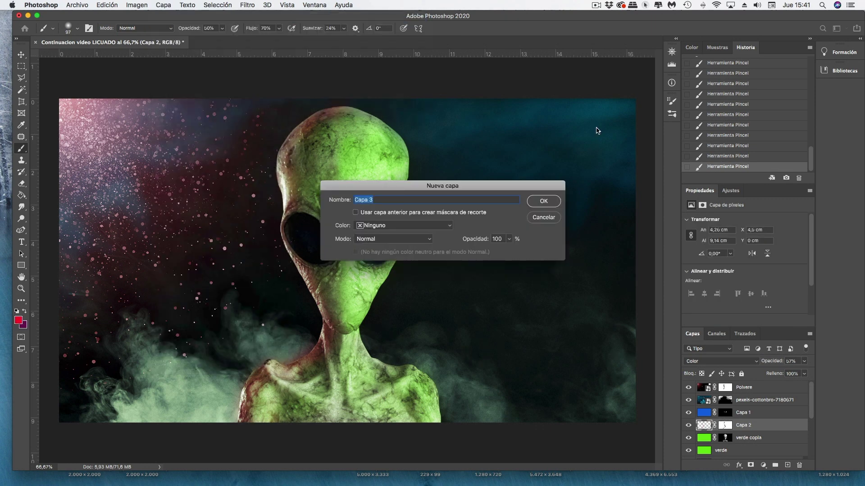
click(544, 201)
click(21, 195)
click(18, 321)
click(629, 144)
click(717, 99)
click(533, 181)
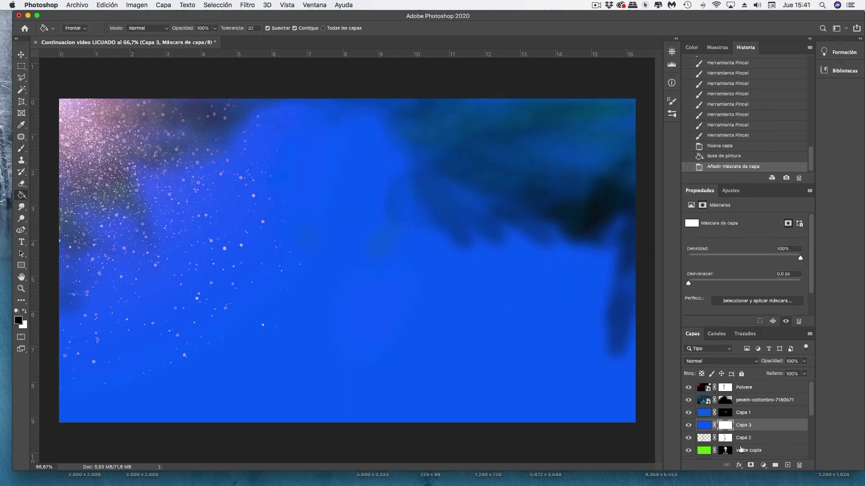
- Add an inverted mask to Capa 3 and set its blend mode to Color
click(751, 465)
click(721, 361)
click(708, 470)
click(726, 425)
key(ctrl+i)
- Paint white into the mask at 39% opacity, 42% flow along the head's right edge
key(d)
key(b)
key(3)
key(9)
key(shift+4)
key(shift+2)
mouse_move(321, 130)
mouse_down()
mouse_move(384, 125)
mouse_move(409, 191)
mouse_up()
key(x)
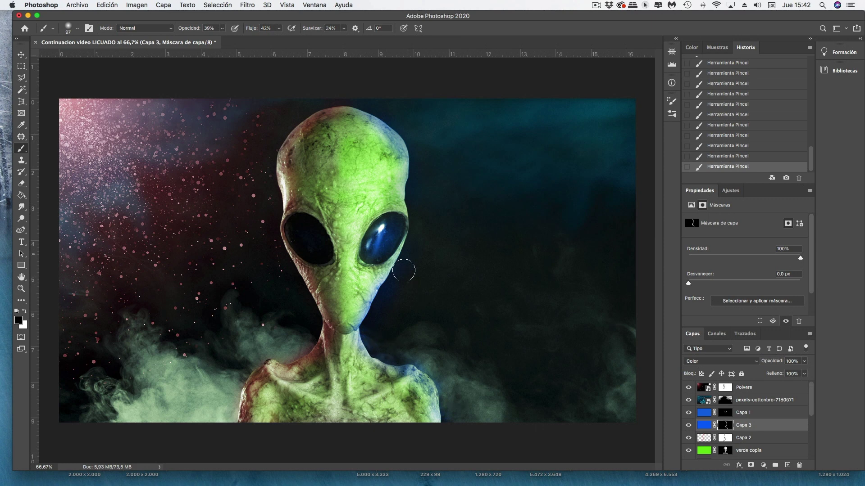
- Switch Capa 3's blend mode to Luz suave (Soft Light)
click(721, 361)
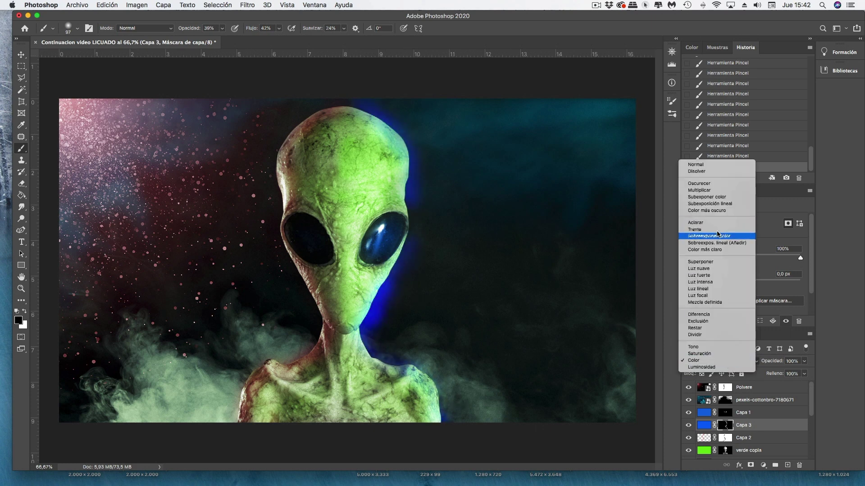
key(Down)
key(Down)
key(Down)
key(Down)
key(Down)
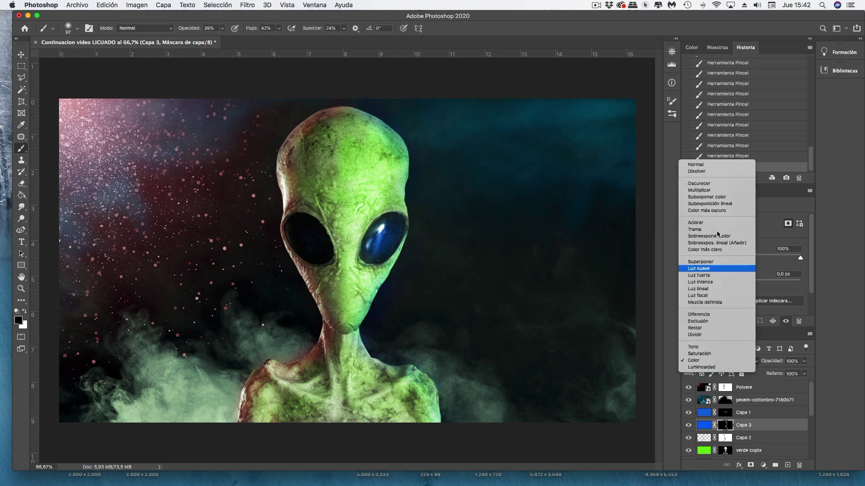
key(Down)
key(Down)
key(Down)
key(Down)
key(Down)
key(Down)
key(Down)
key(Down)
key(Down)
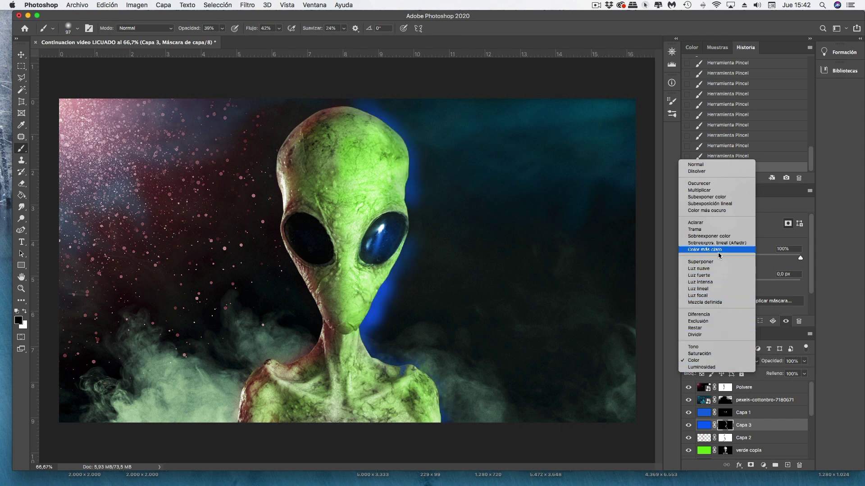
click(717, 270)
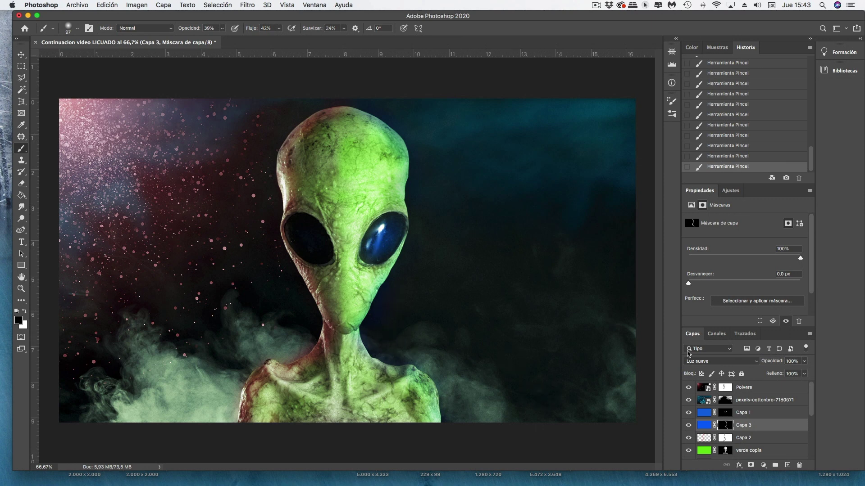
scroll(713, 399, down, 5)
scroll(706, 446, down, 5)
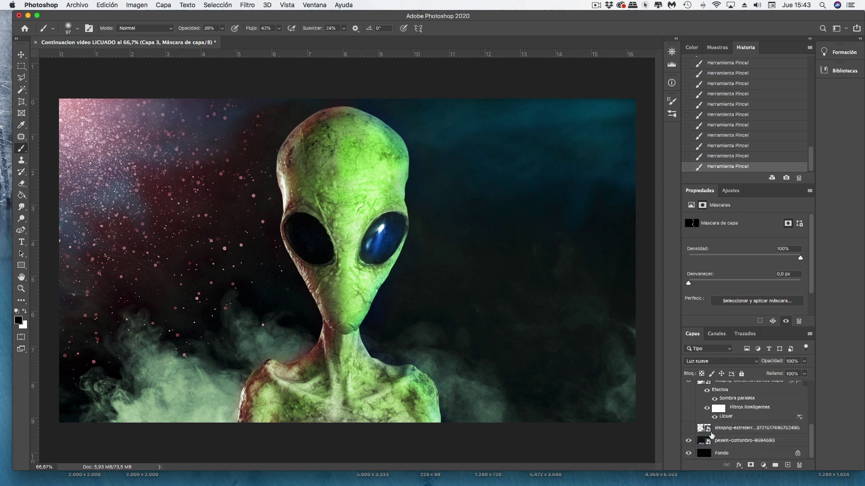
- Lasso the blue eye highlight on the alien layer and paste it onto new layer Capa 4
scroll(704, 423, up, 2)
click(707, 409)
click(21, 77)
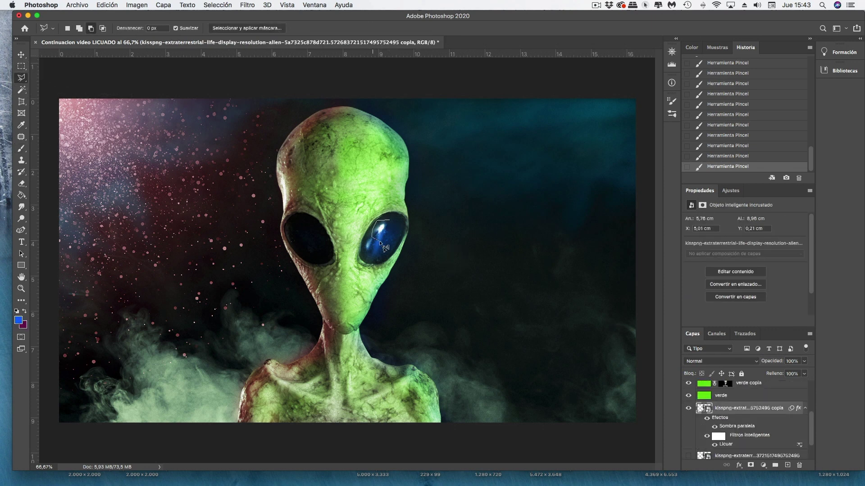
click(107, 5)
click(111, 70)
click(107, 5)
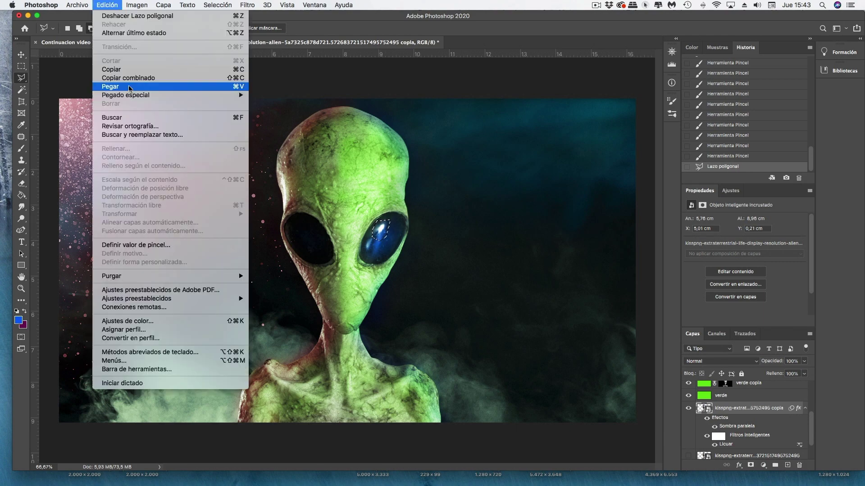
click(111, 86)
- Flip the pasted highlight horizontally and undo the accidental dust-layer move
click(107, 5)
click(383, 354)
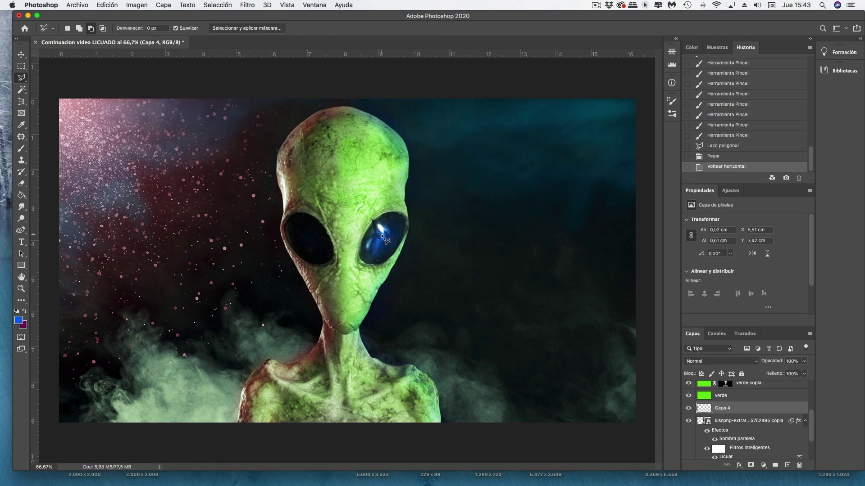
key(v)
drag(351, 234, 361, 235)
key(ctrl+z)
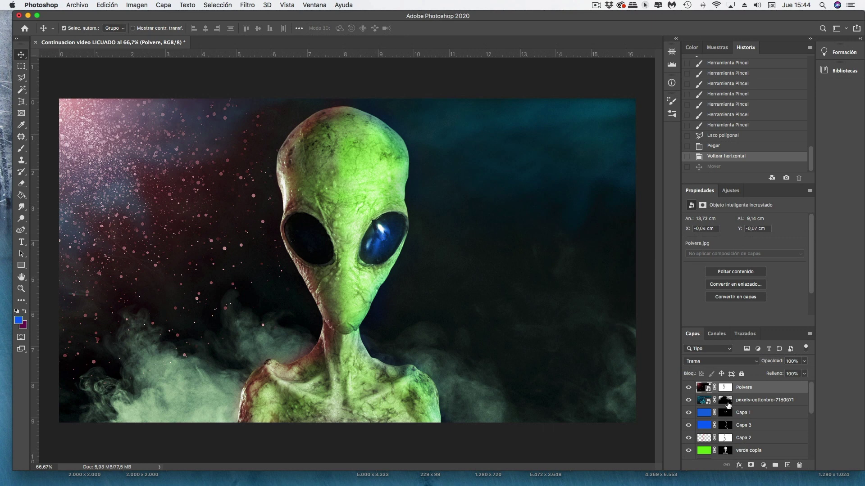
- Nudge the alien layer slightly to the left
scroll(720, 414, down, 5)
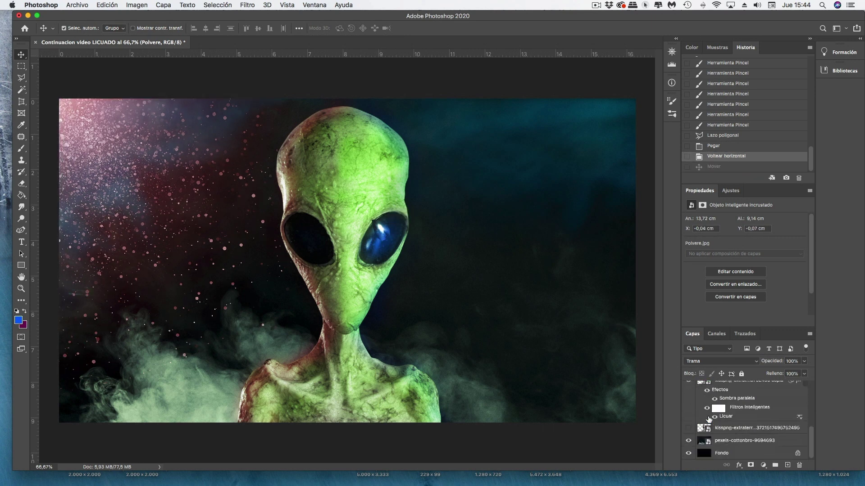
click(705, 405)
drag(393, 236, 397, 209)
key(ctrl+z)
scroll(711, 429, down, 3)
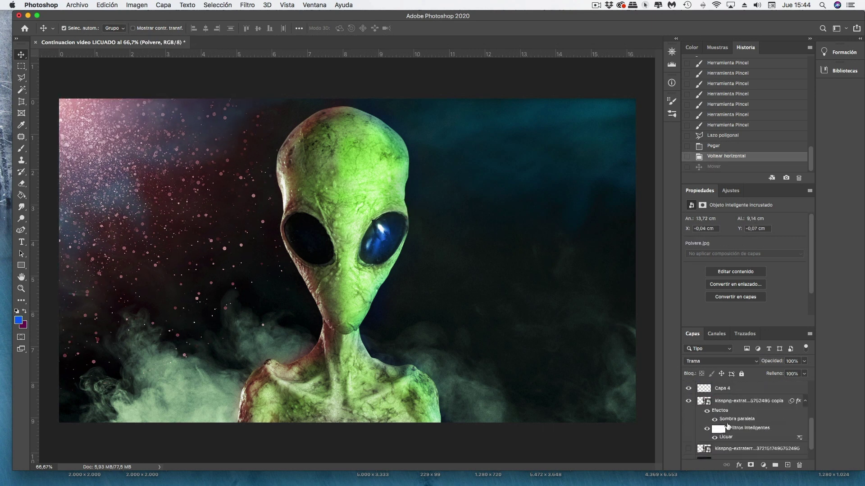
scroll(711, 429, up, 3)
click(727, 423)
key(Left)
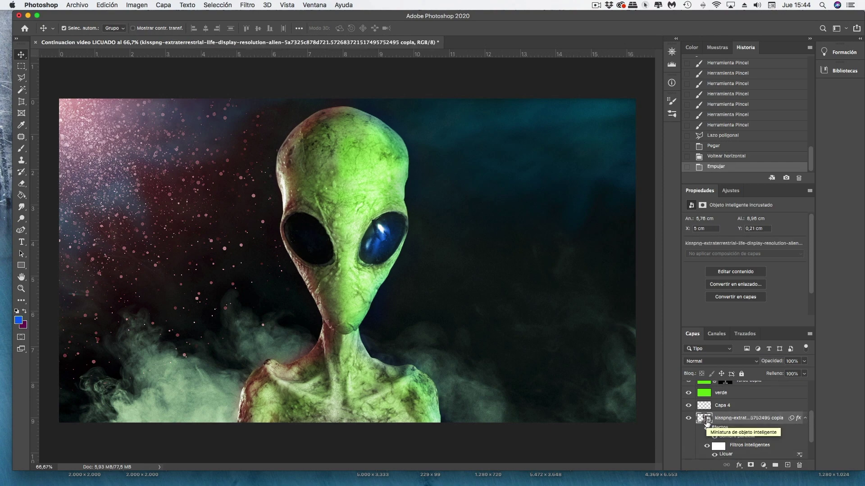
scroll(730, 439, down, 3)
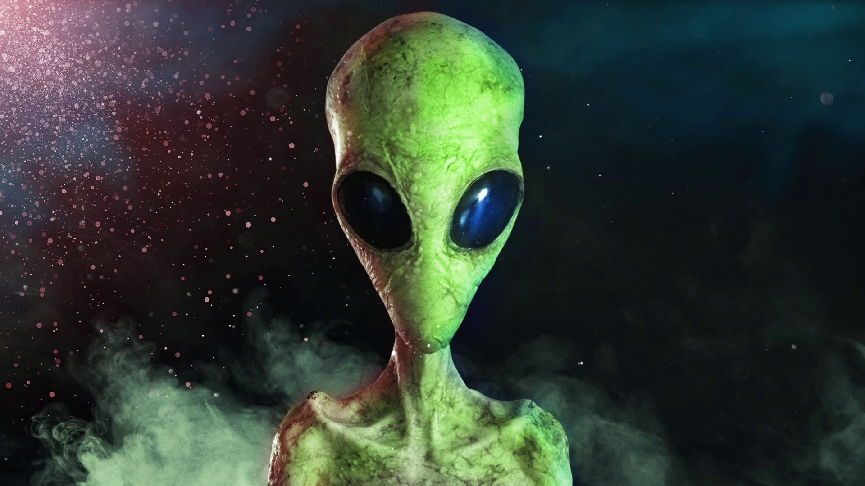